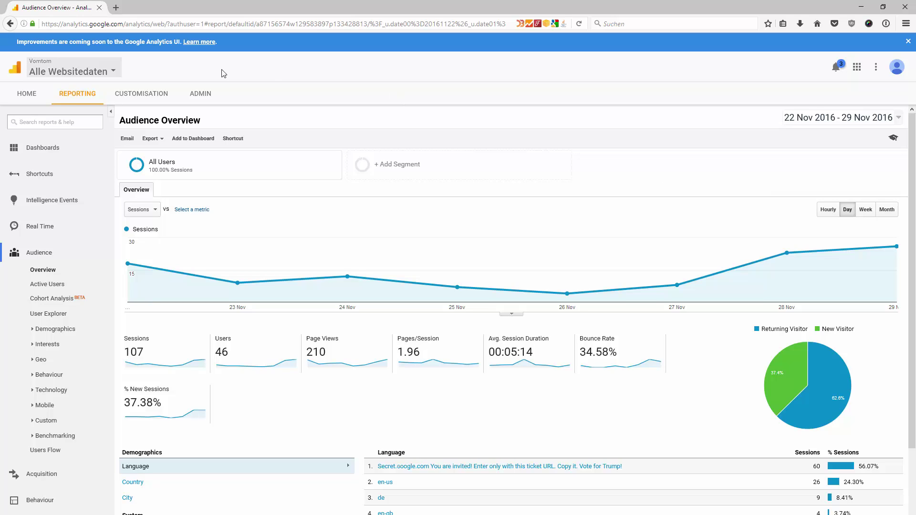
Step: Choose Hats'n'Belts Stores > Shopify Store > Alle Websitedaten in the account picker
left_click(95, 71)
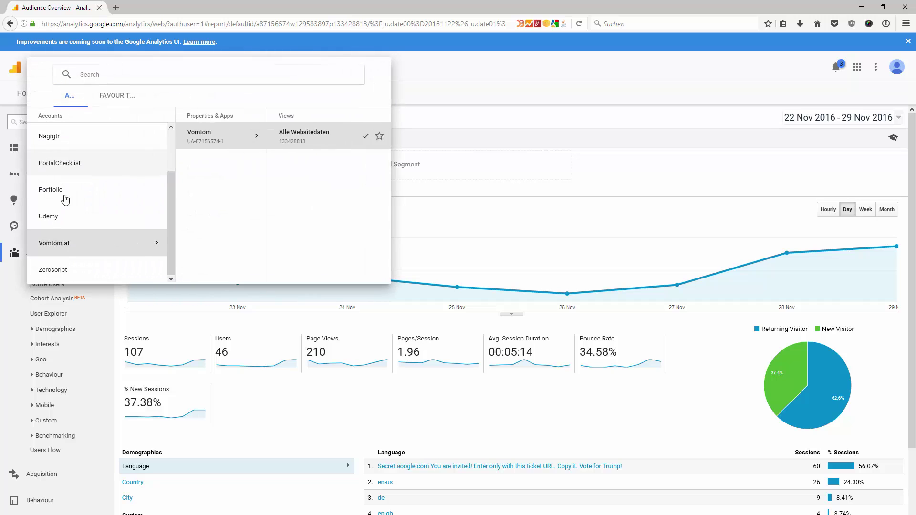
left_click(528, 80)
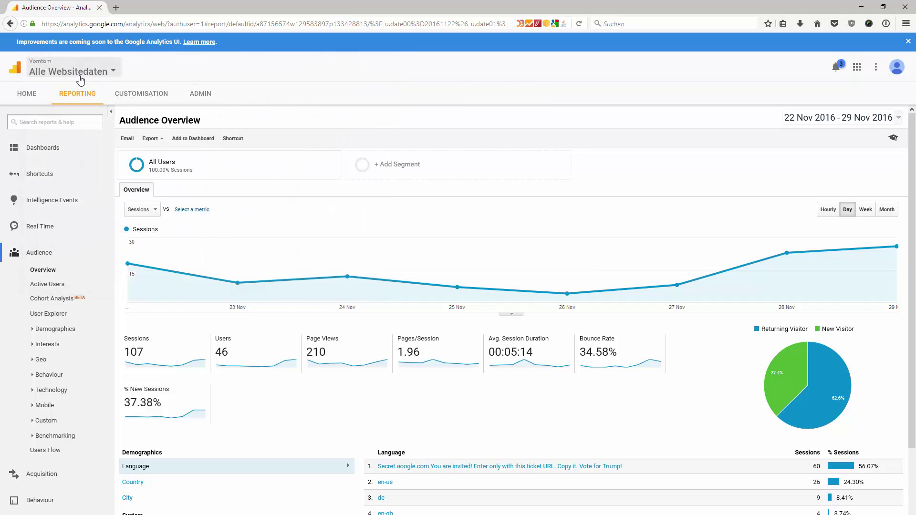
left_click(80, 78)
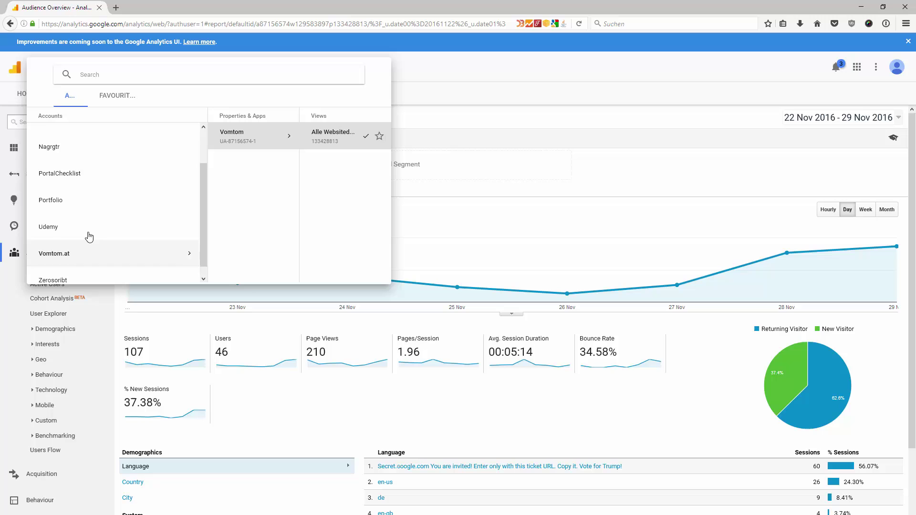
scroll(89, 236, "up", 2)
left_click(87, 166)
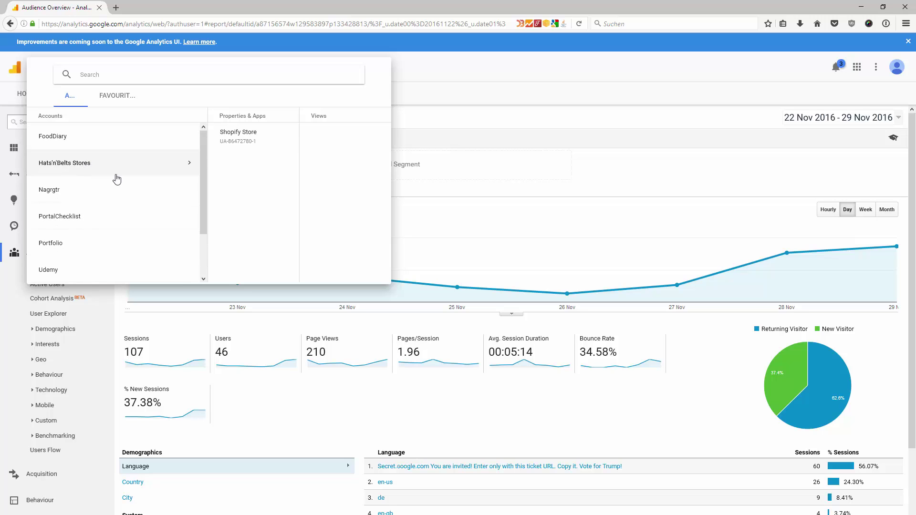
left_click(248, 138)
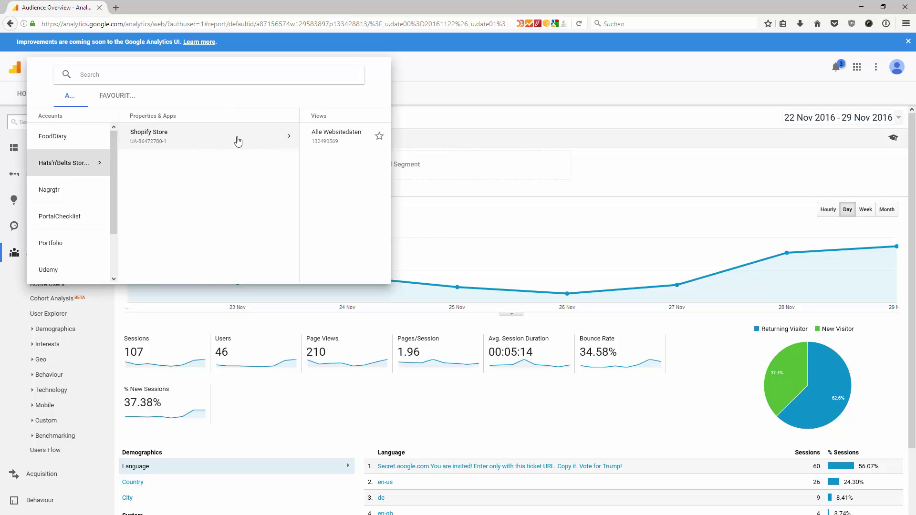
left_click(305, 143)
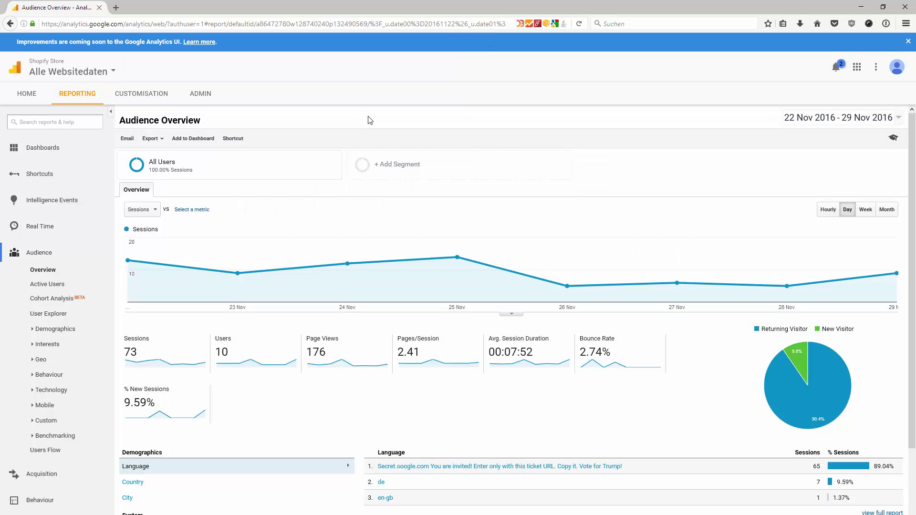
Step: Confirm Alle Websitedaten is the selected Shopify Store view and close the picker
left_click(103, 68)
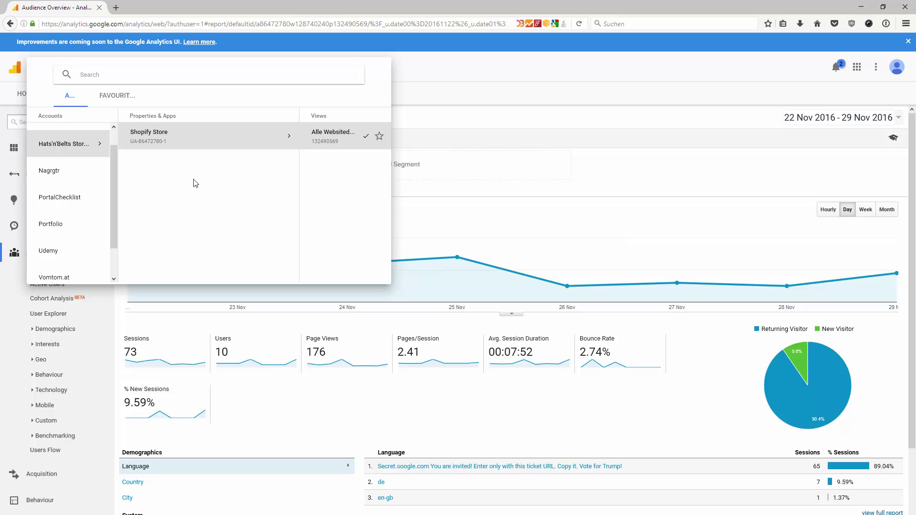
left_click(321, 145)
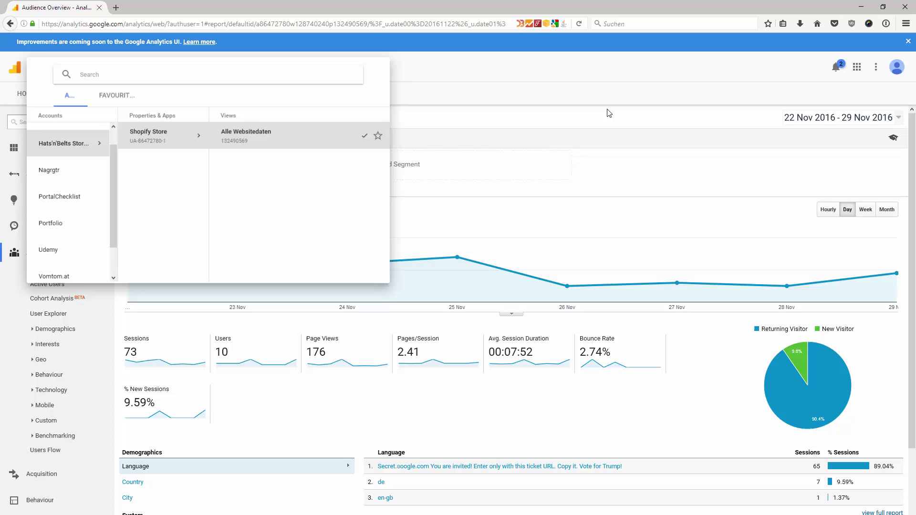
left_click(71, 69)
left_click(587, 112)
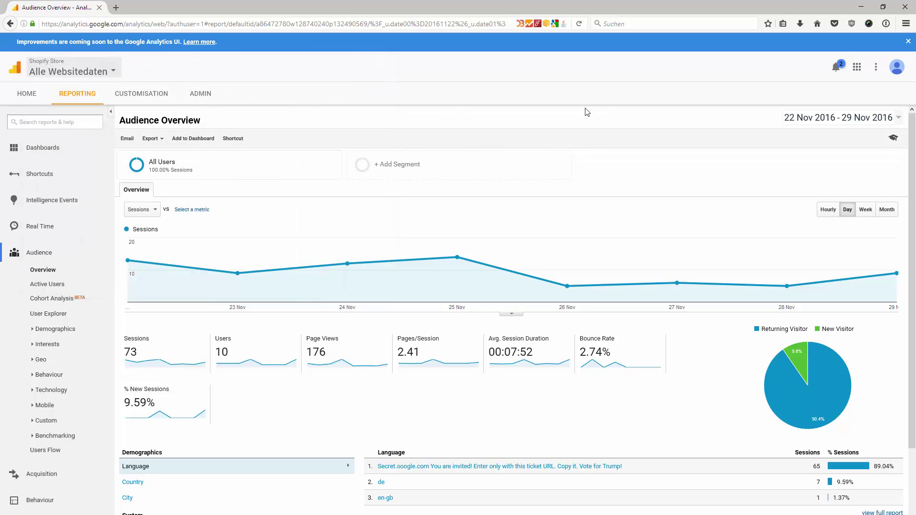
left_click(105, 71)
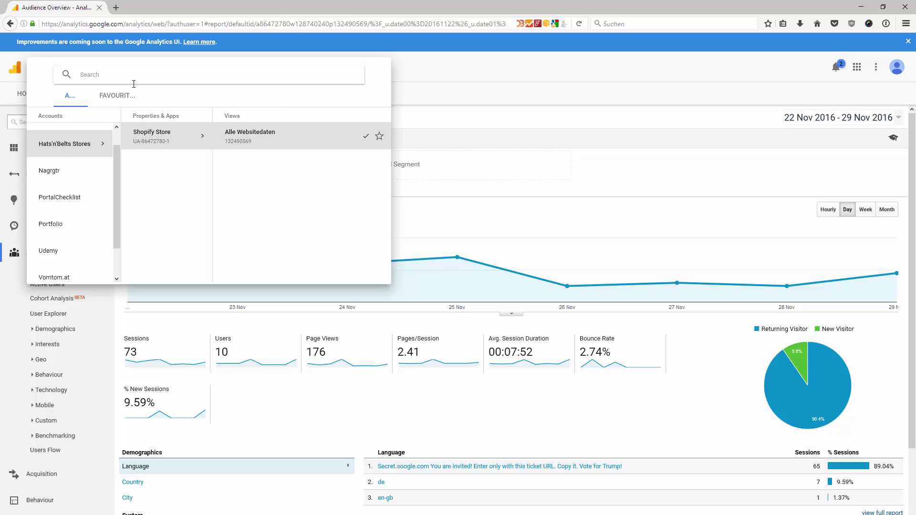
left_click(167, 145)
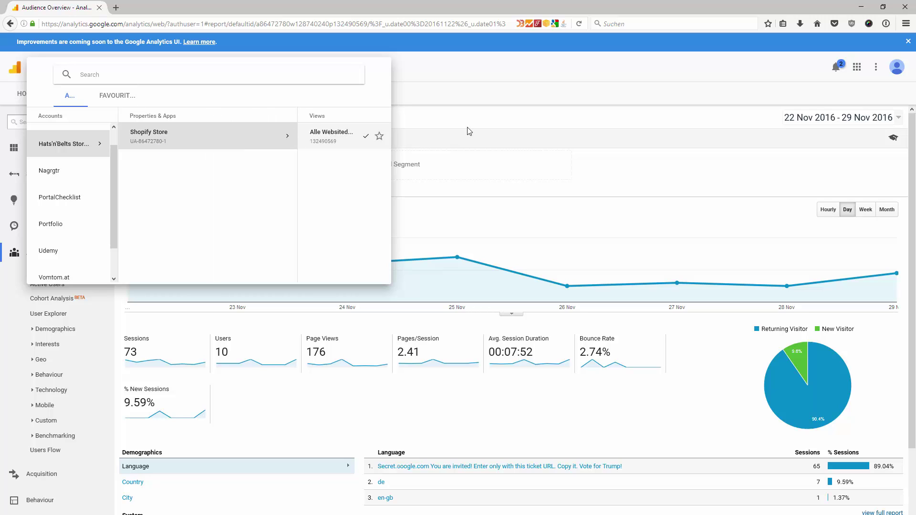
left_click(519, 123)
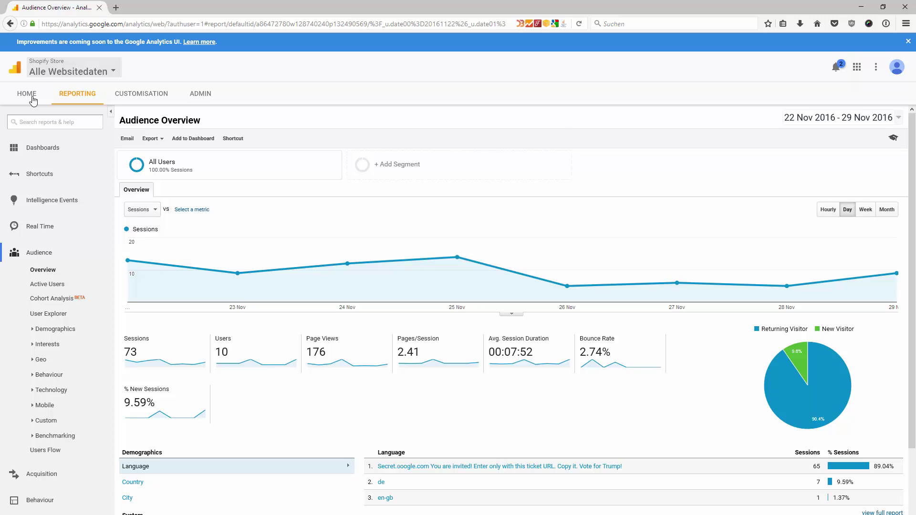
left_click(27, 94)
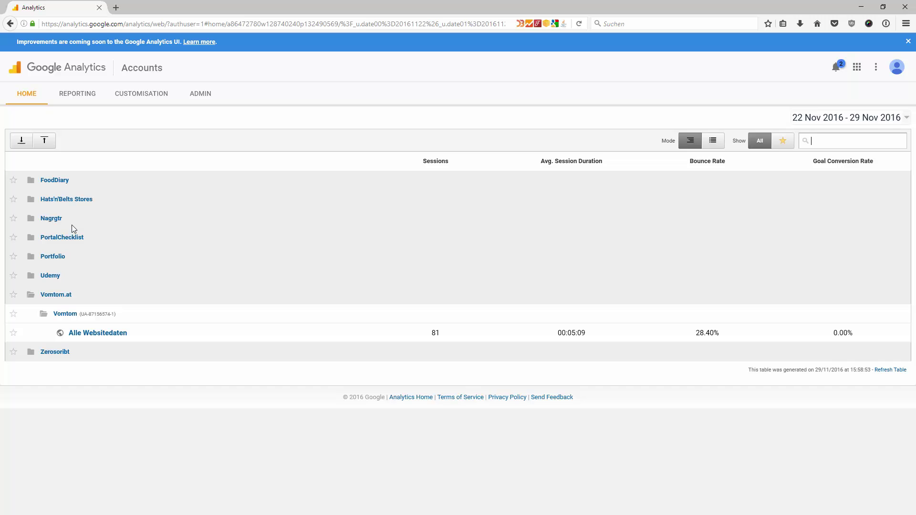
left_click(71, 201)
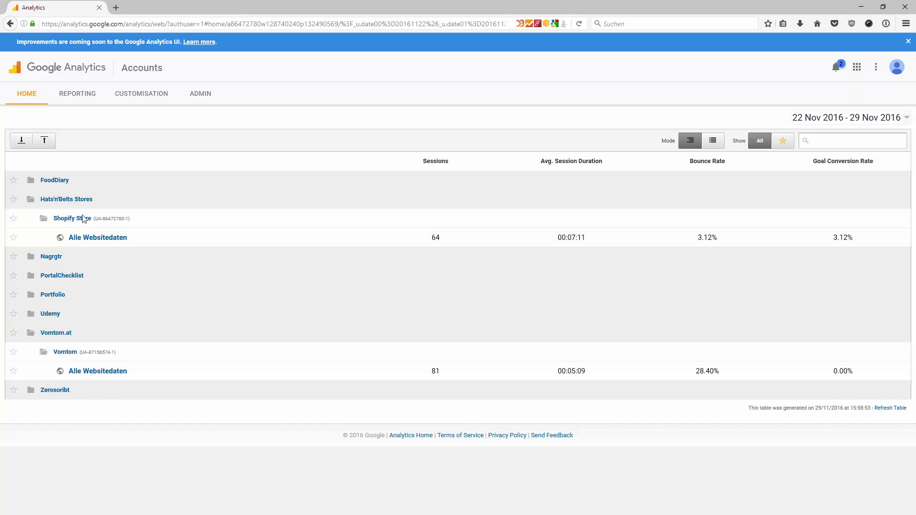
left_click(98, 239)
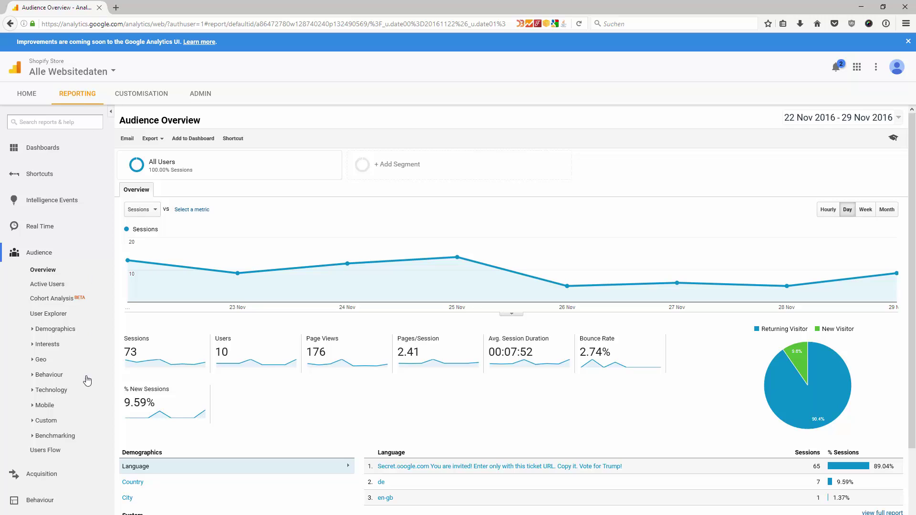
left_click(146, 98)
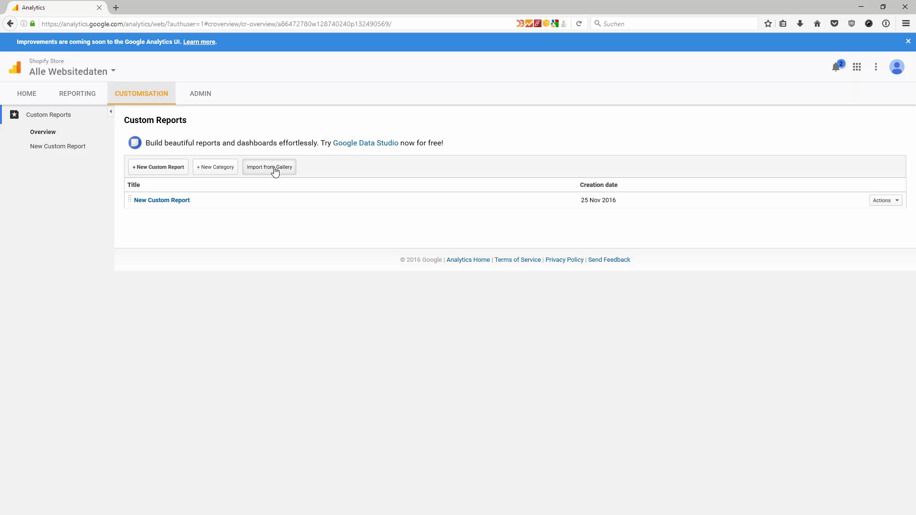
left_click(209, 96)
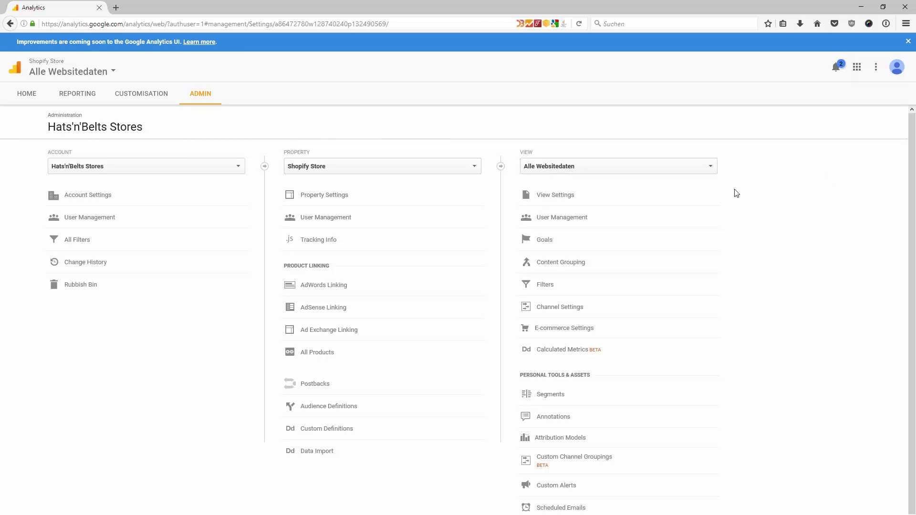
left_click(86, 94)
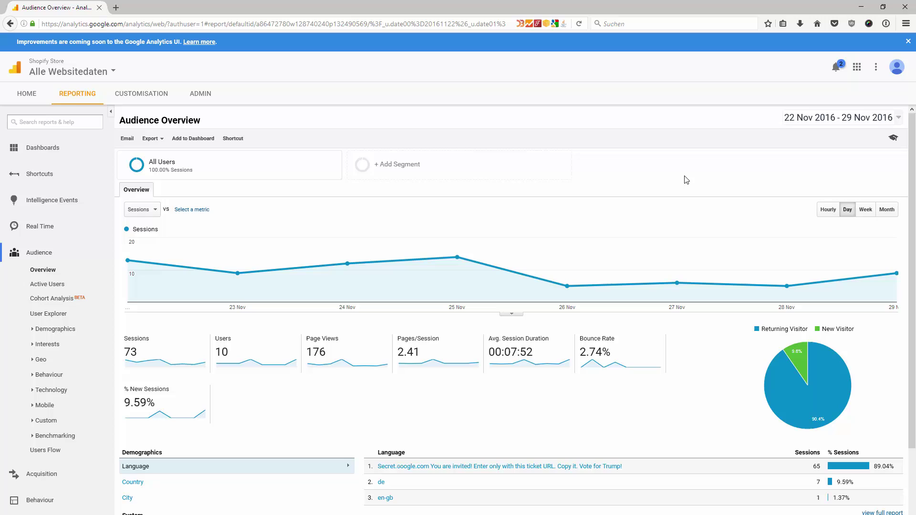
Step: Open the Real Time Overview report for the Shopify Store property
left_click(44, 228)
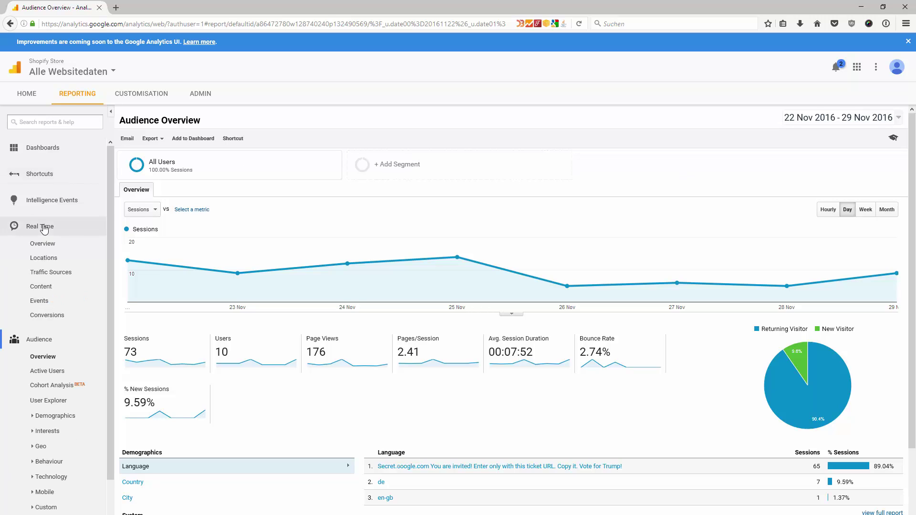
left_click(51, 243)
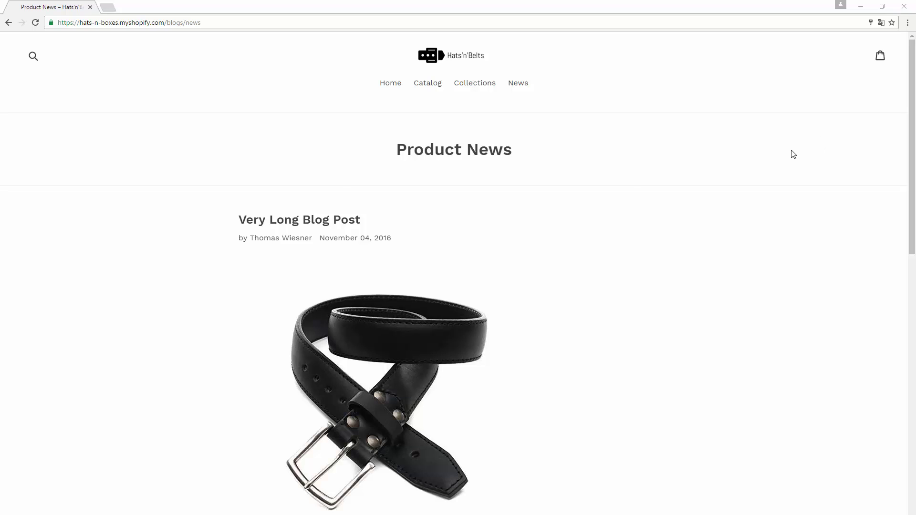
Step: Browse the store's Home, Catalog, Collections and News pages, then return to Google Analytics
left_click(377, 88)
left_click(434, 85)
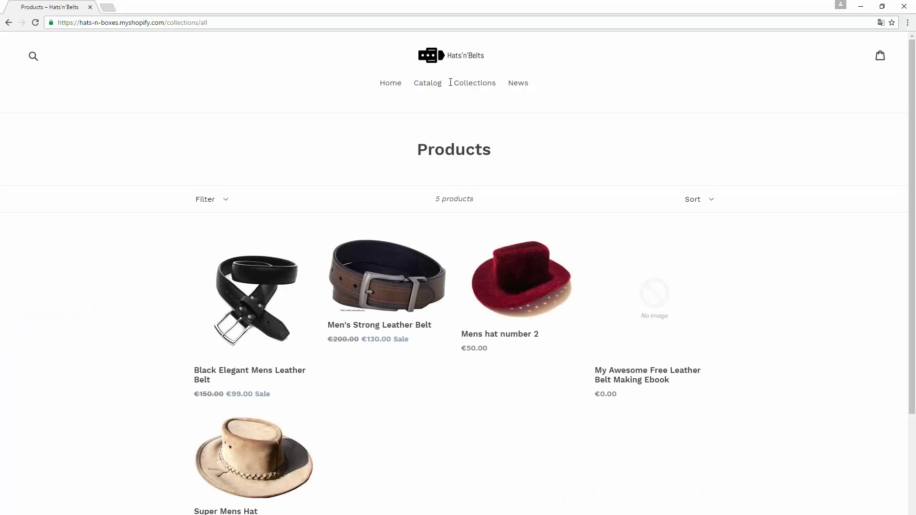
left_click(479, 87)
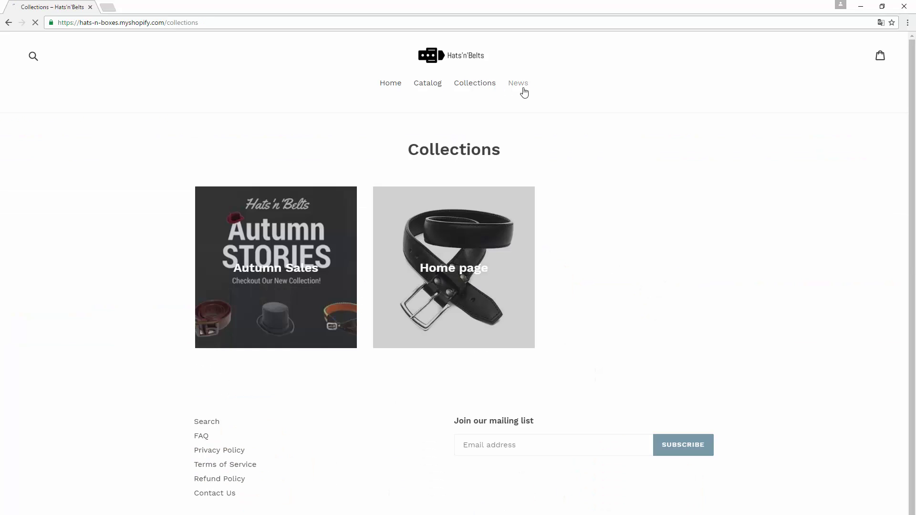
left_click(524, 90)
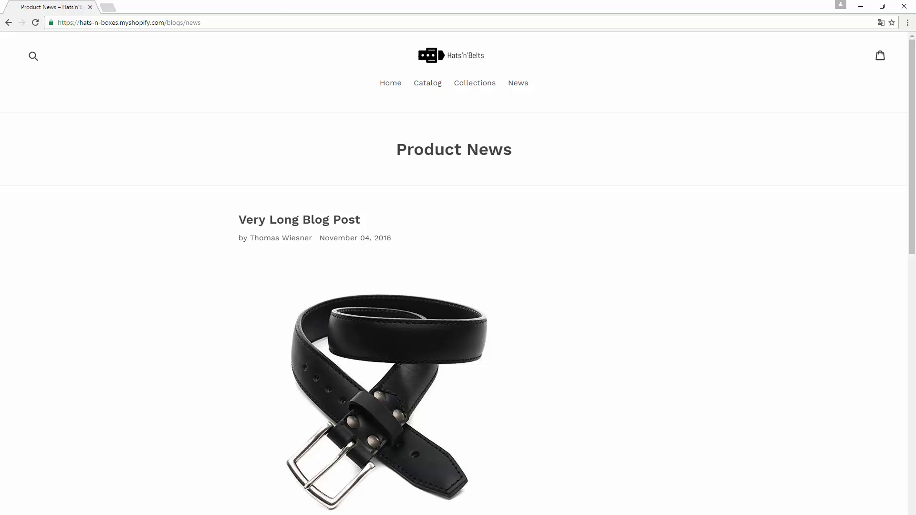
key("alt+Tab")
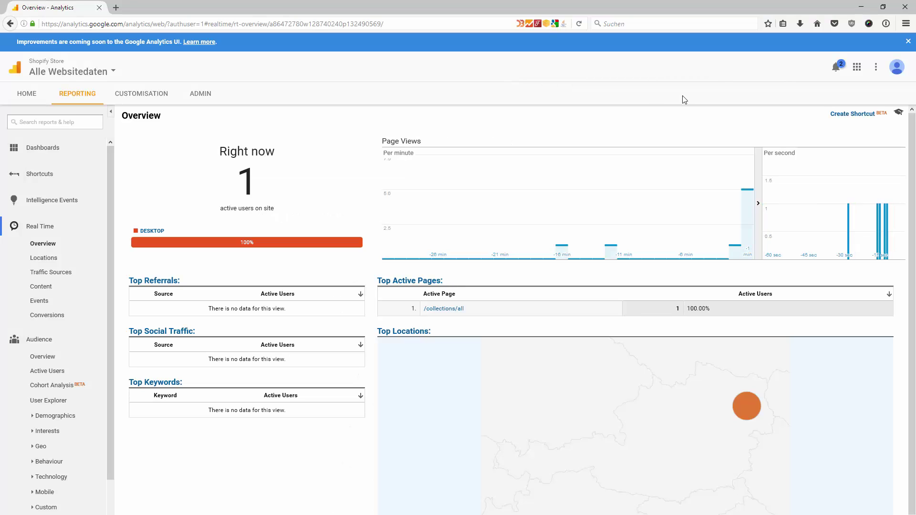
Step: Highlight the blogs/news page address and confirm Real Time shows /blogs/news as active
mouse_move(749, 203)
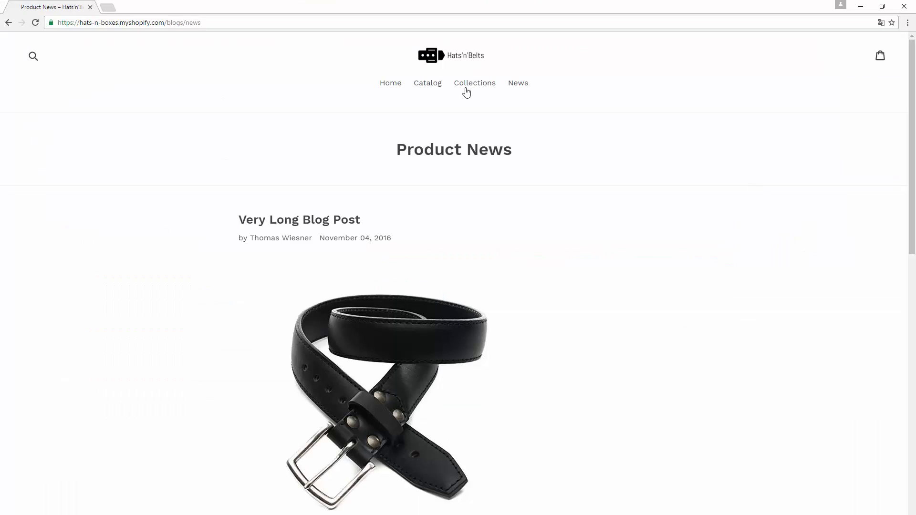
left_click(167, 22)
left_click_drag(166, 22, 203, 23)
left_click(216, 96)
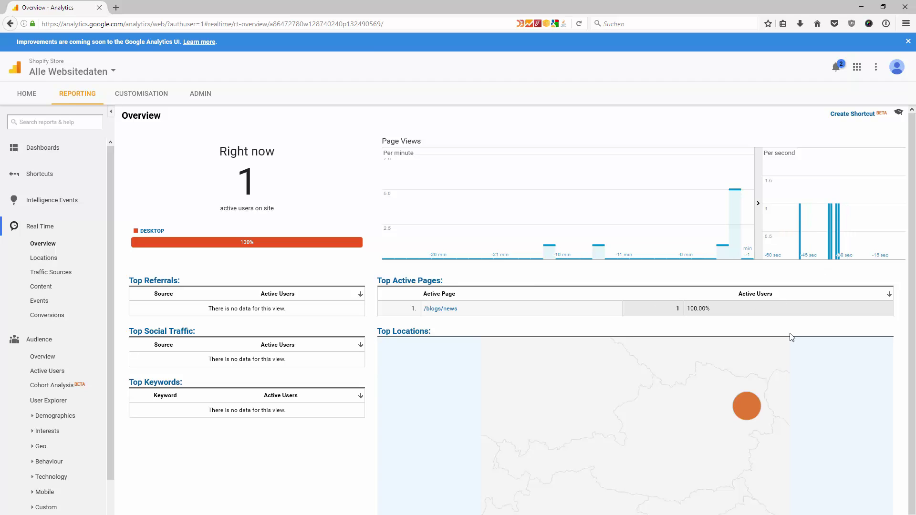
mouse_move(753, 405)
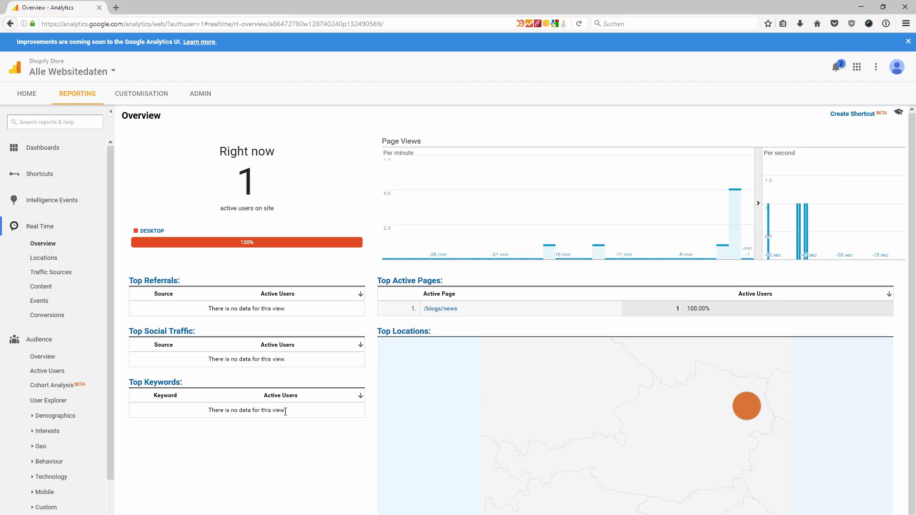
Step: Step through the real-time Locations, Traffic Sources and Content reports
left_click(45, 258)
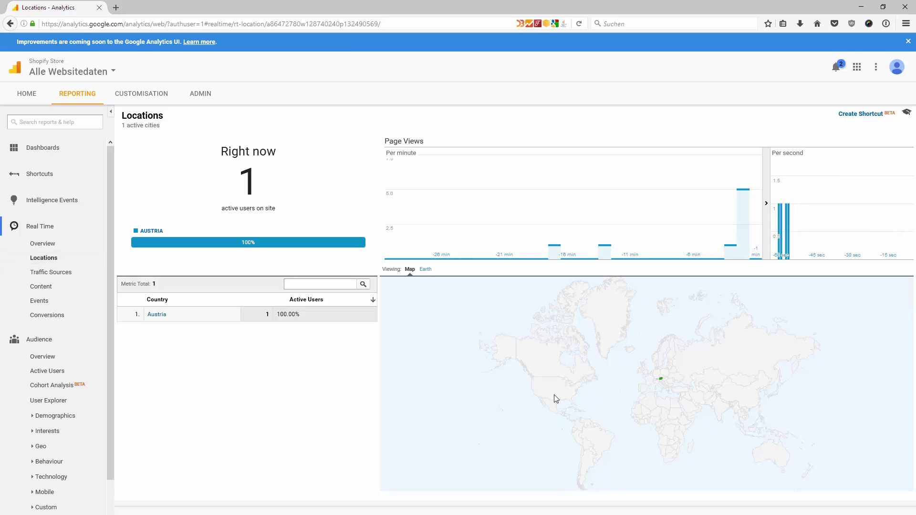
mouse_move(660, 379)
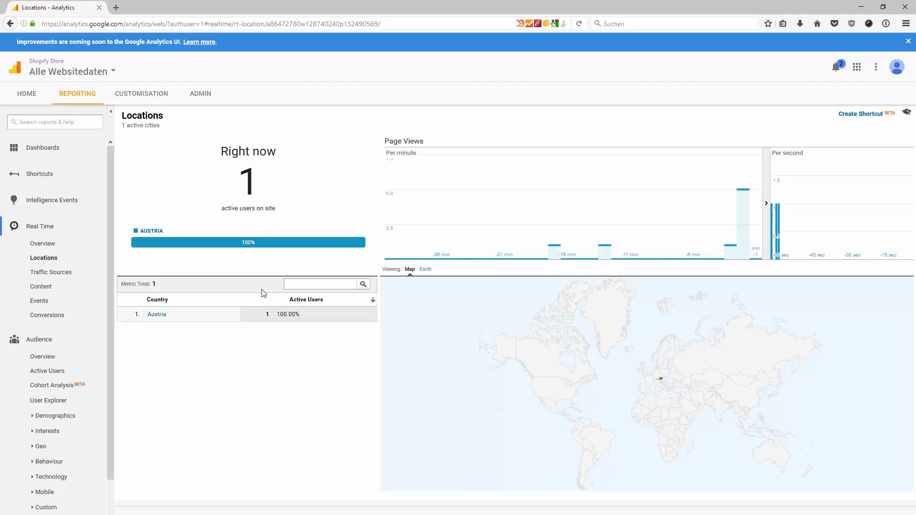
left_click(72, 272)
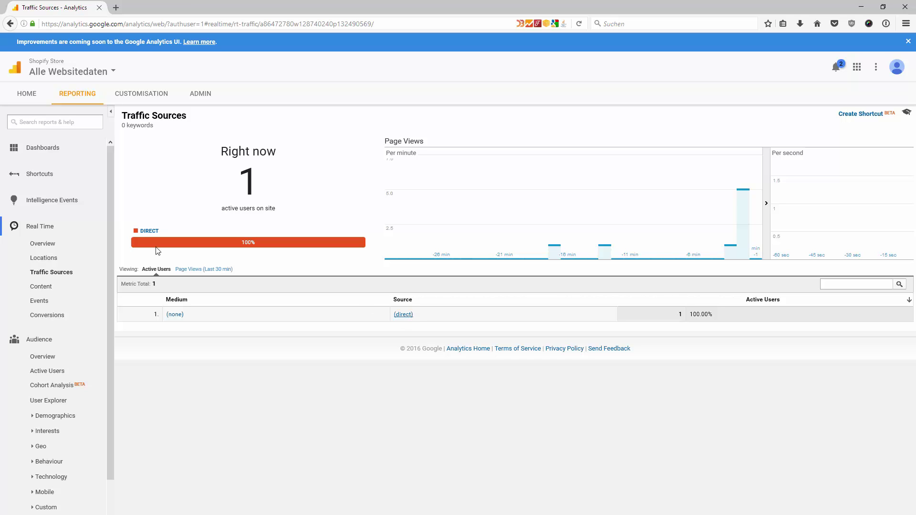
left_click(44, 288)
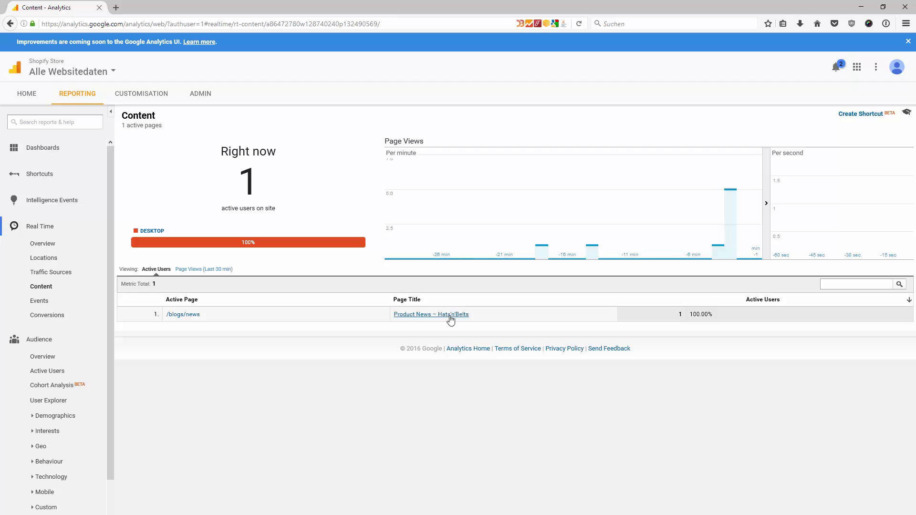
Step: View real-time Events and Conversions, then the Audience Overview with 74 sessions and 10 users
left_click(44, 301)
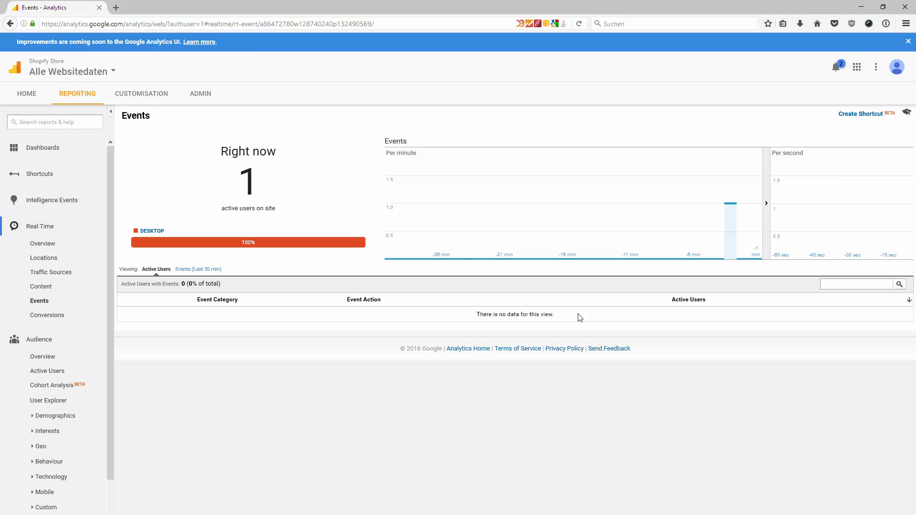
left_click(76, 315)
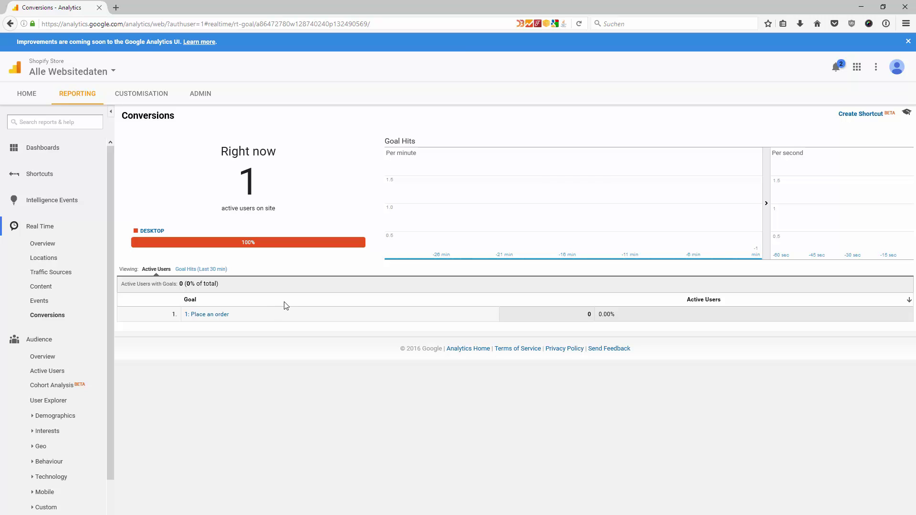
left_click(53, 228)
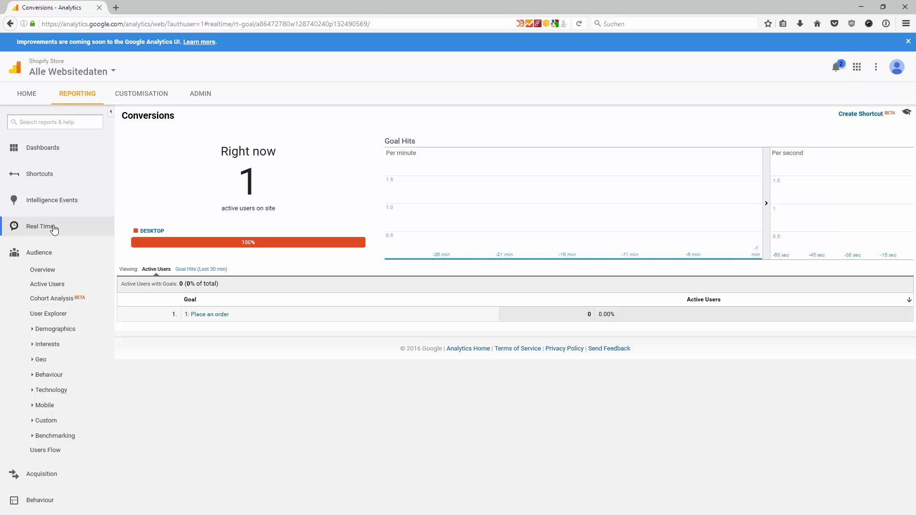
left_click(59, 257)
left_click(59, 257)
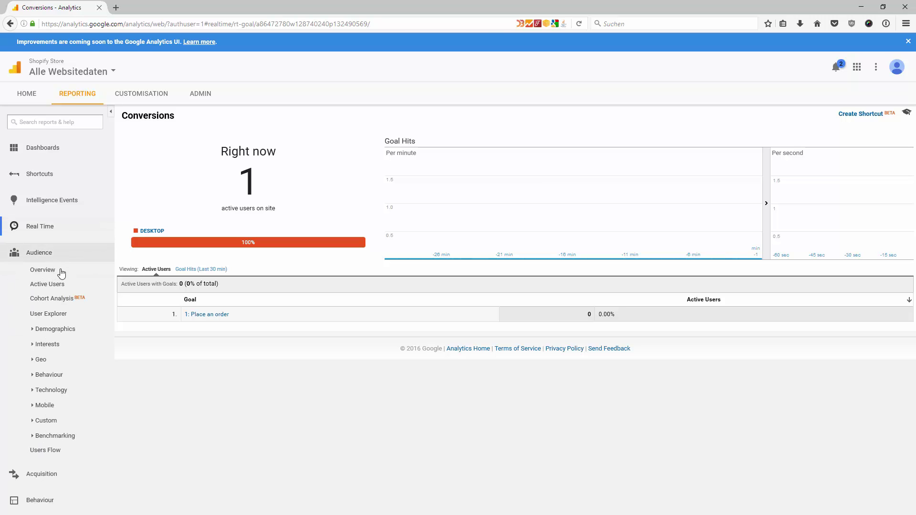
left_click(61, 271)
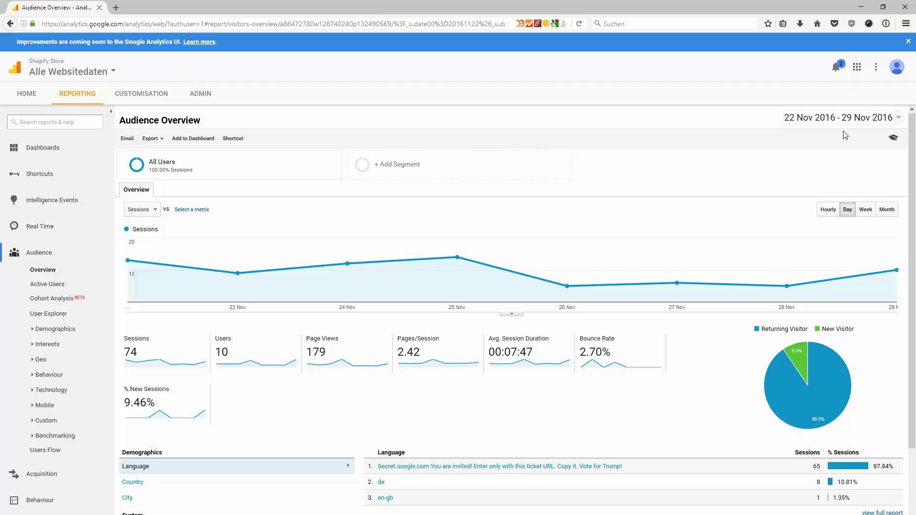
Step: Set and apply the Audience Overview date range of 1–29 Nov 2016
left_click(854, 120)
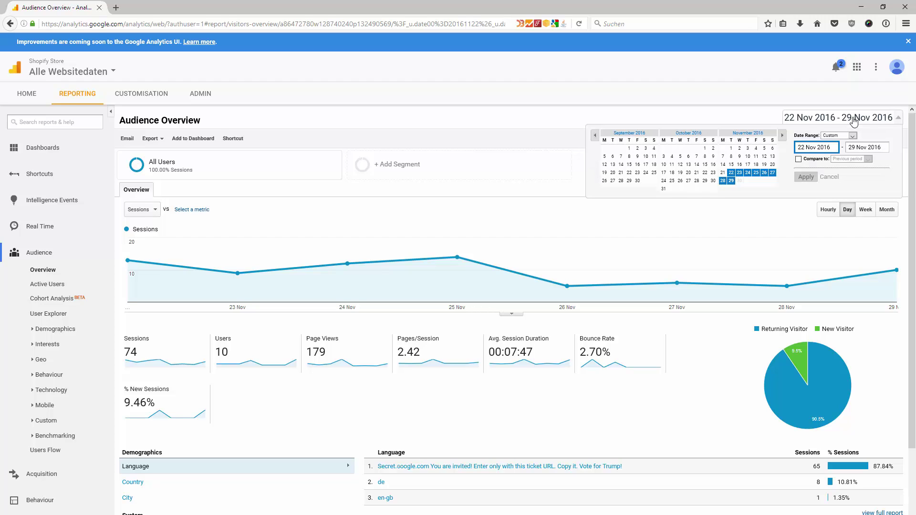
left_click(761, 125)
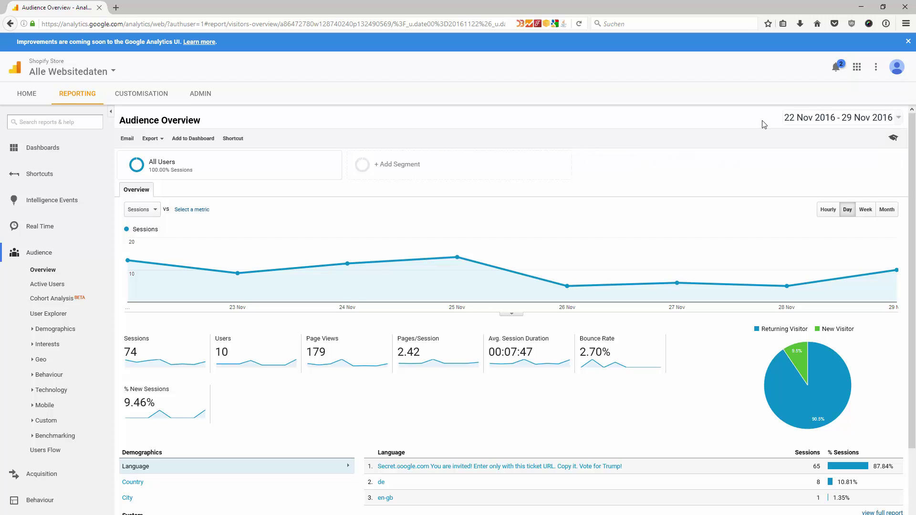
left_click(839, 122)
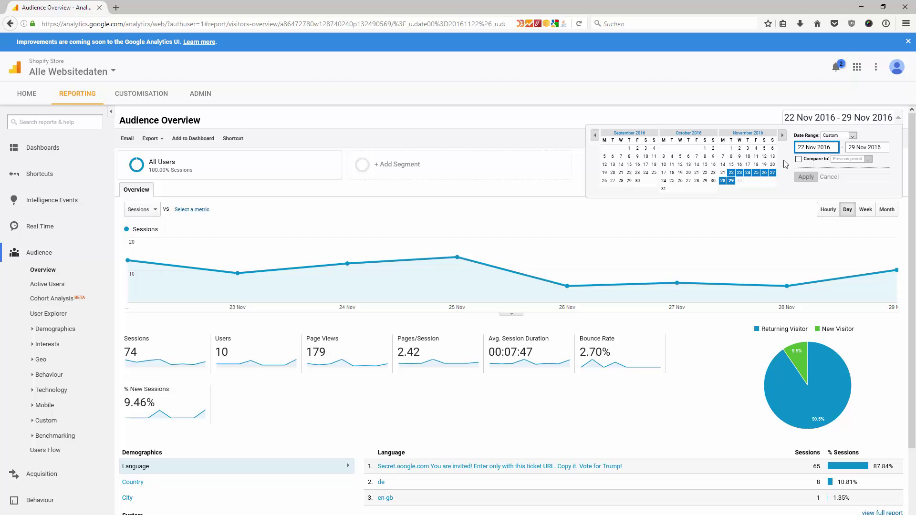
left_click(731, 149)
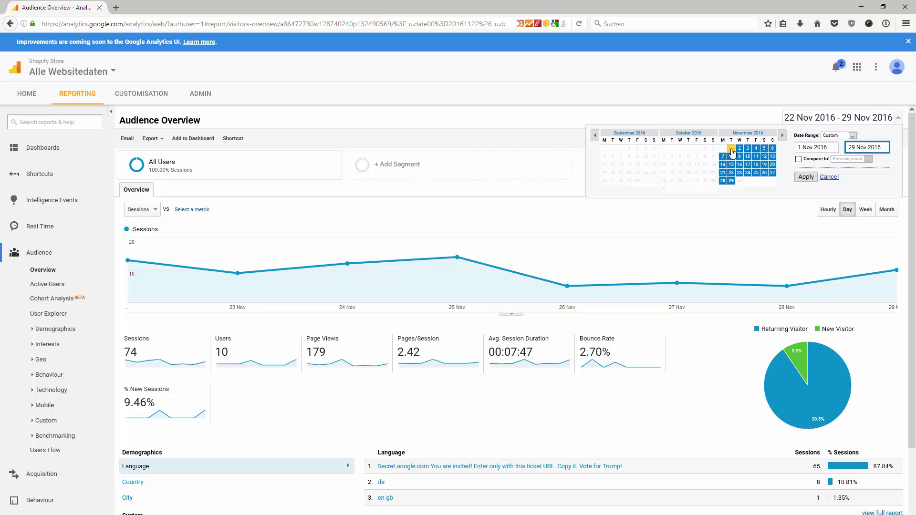
left_click(731, 181)
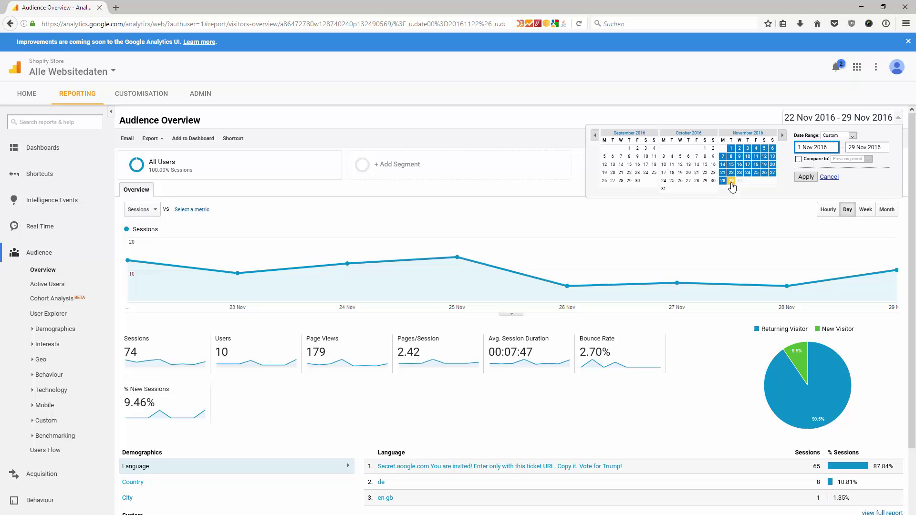
left_click(806, 178)
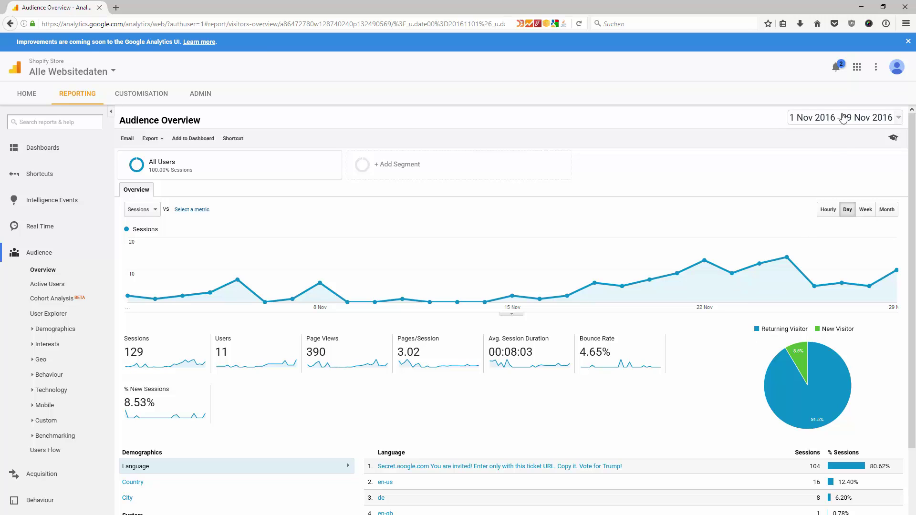
scroll(707, 346, "down", 3)
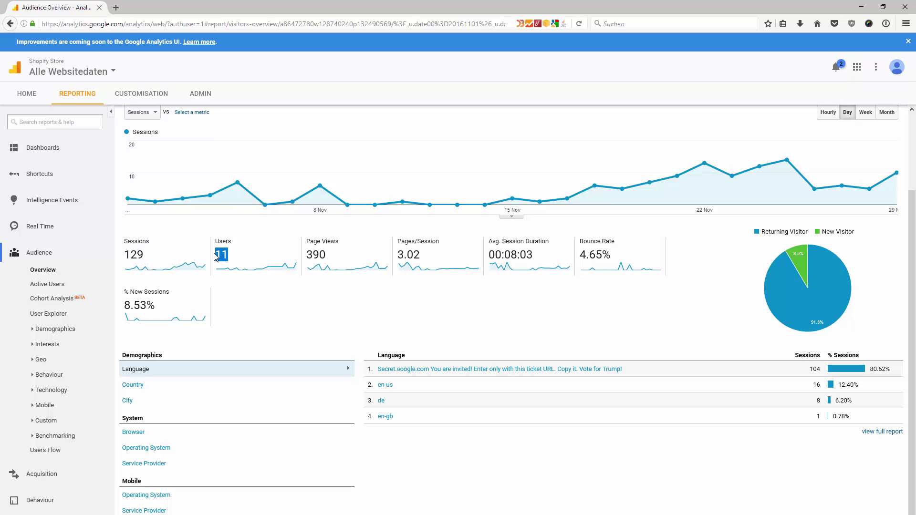
double_click(316, 254)
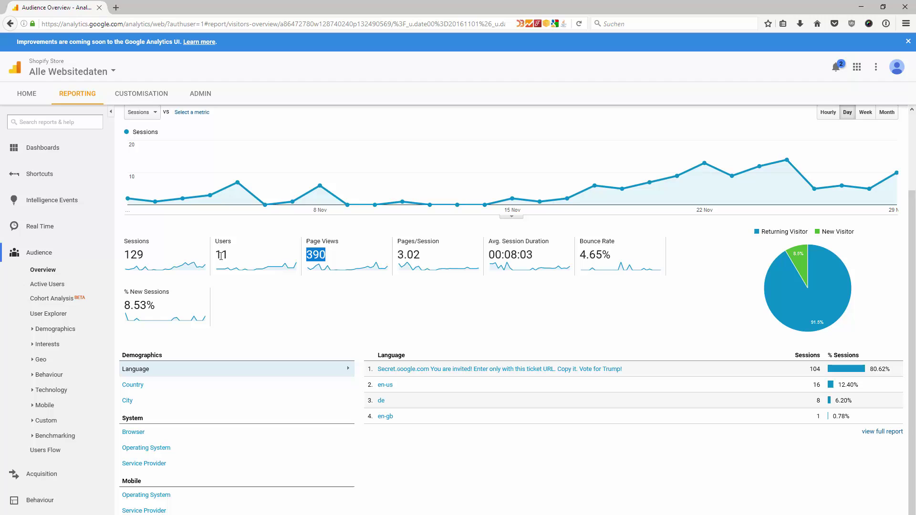
mouse_move(422, 261)
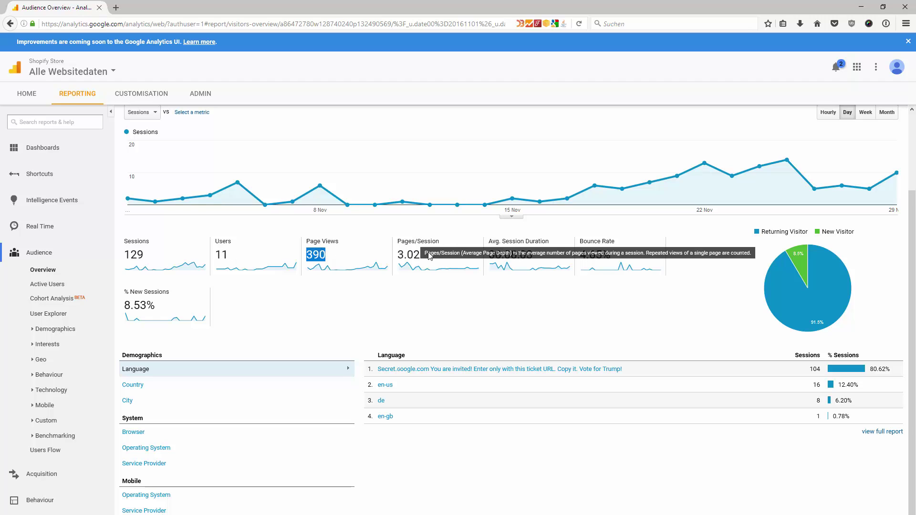
left_click(454, 300)
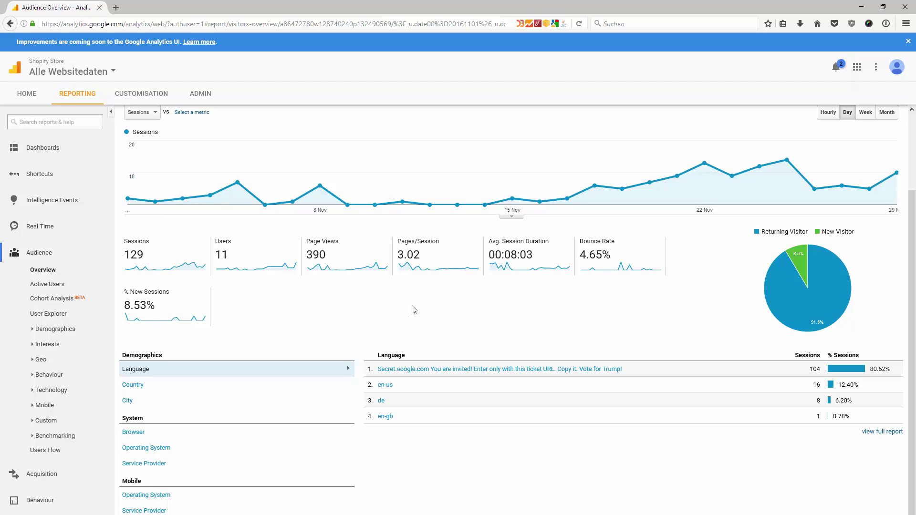
scroll(334, 286, "down", 1)
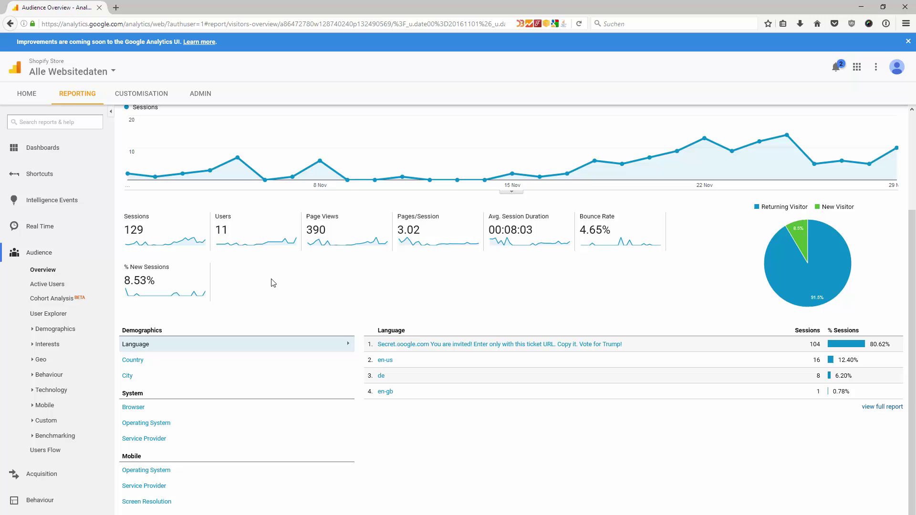
left_click(184, 359)
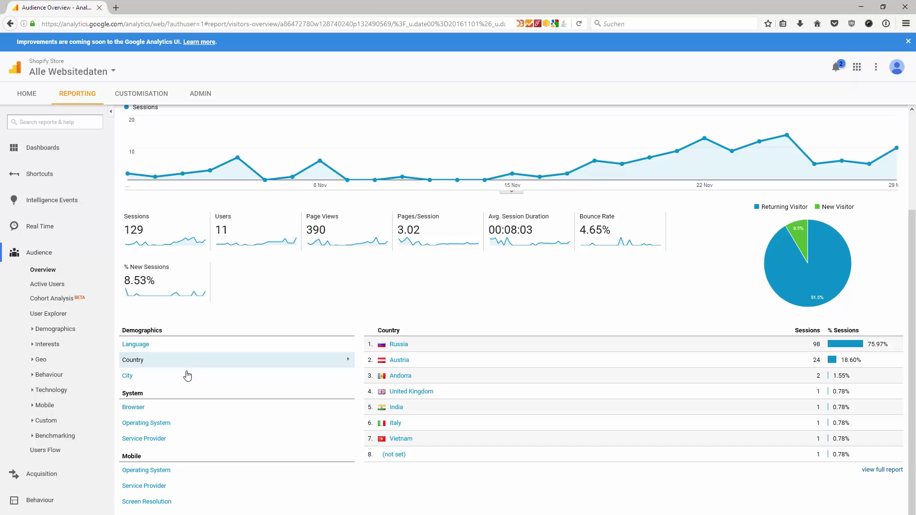
left_click(185, 375)
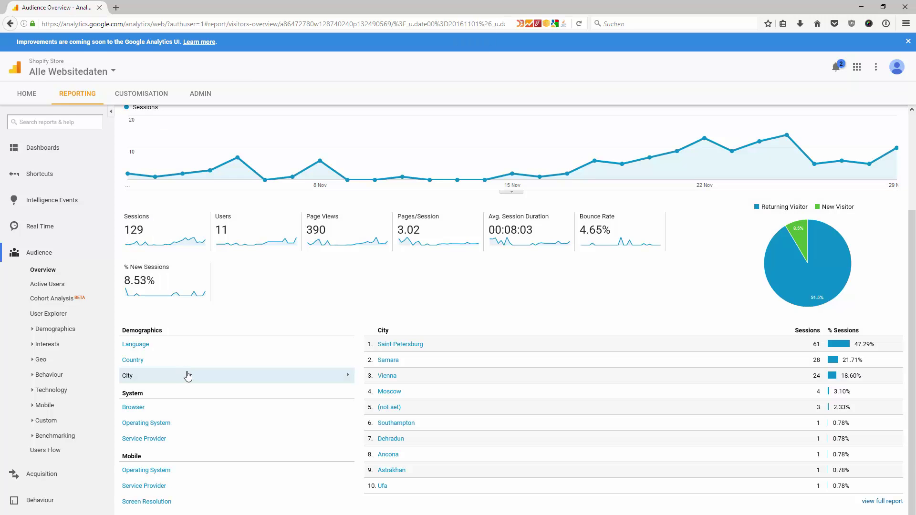
left_click(189, 409)
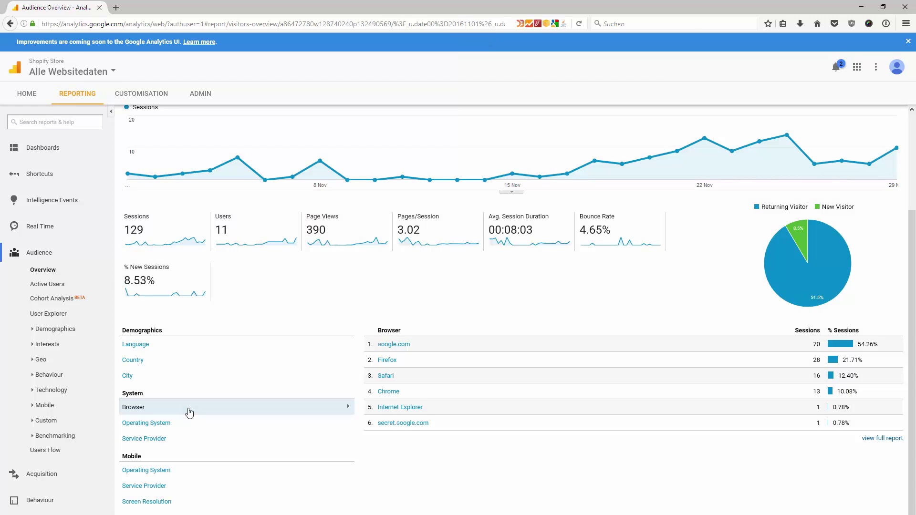
left_click(190, 426)
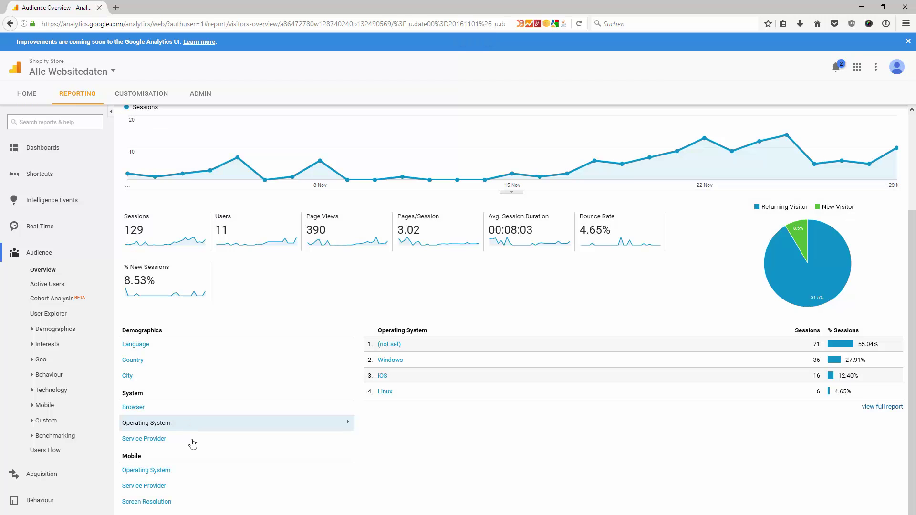
left_click(192, 440)
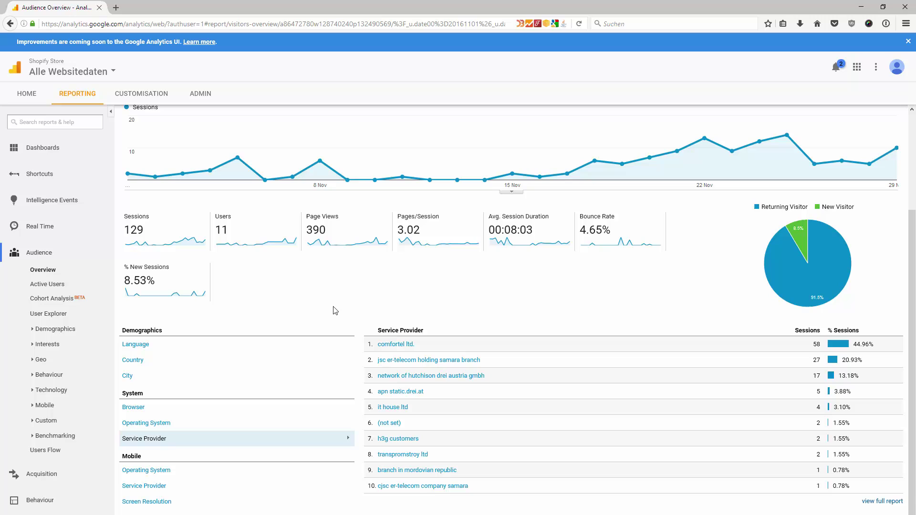
left_click(261, 352)
left_click(261, 359)
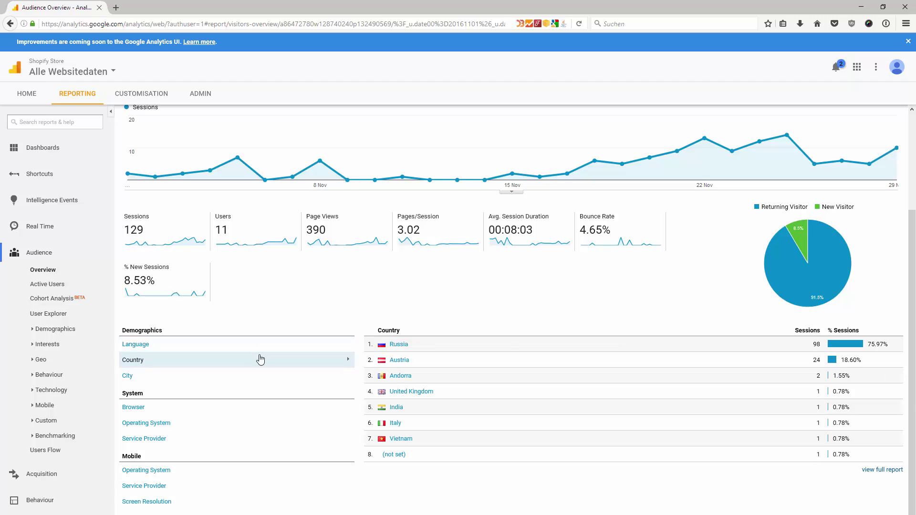
left_click(284, 347)
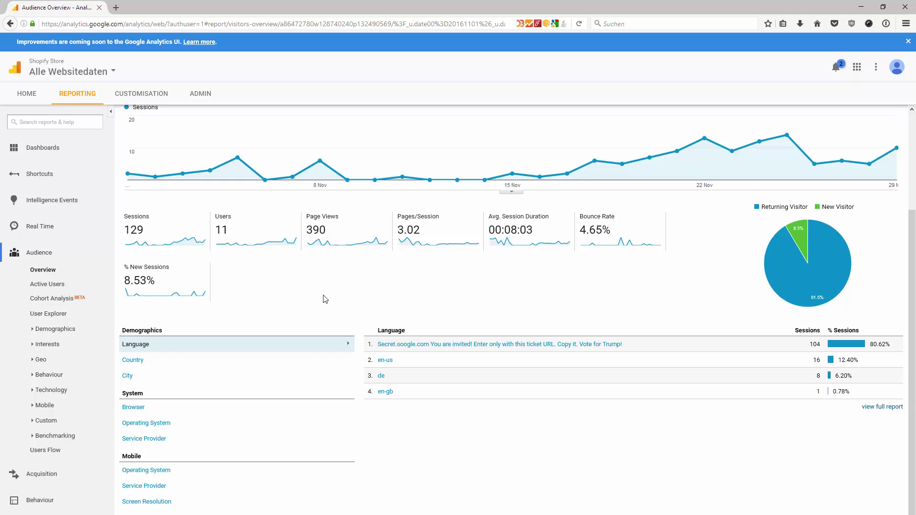
Step: Open the Audience Demographics overview, which prompts to enable demographics reports
scroll(164, 288, "up", 3)
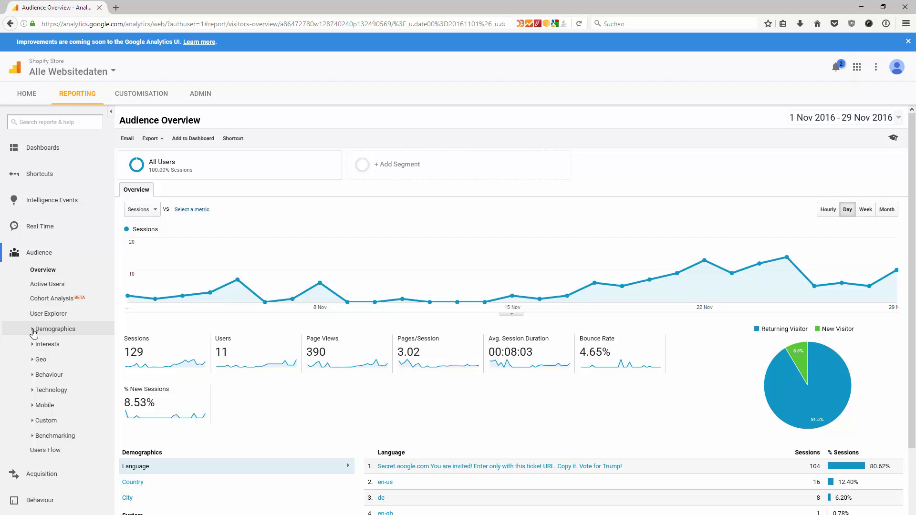
left_click(33, 331)
left_click(34, 390)
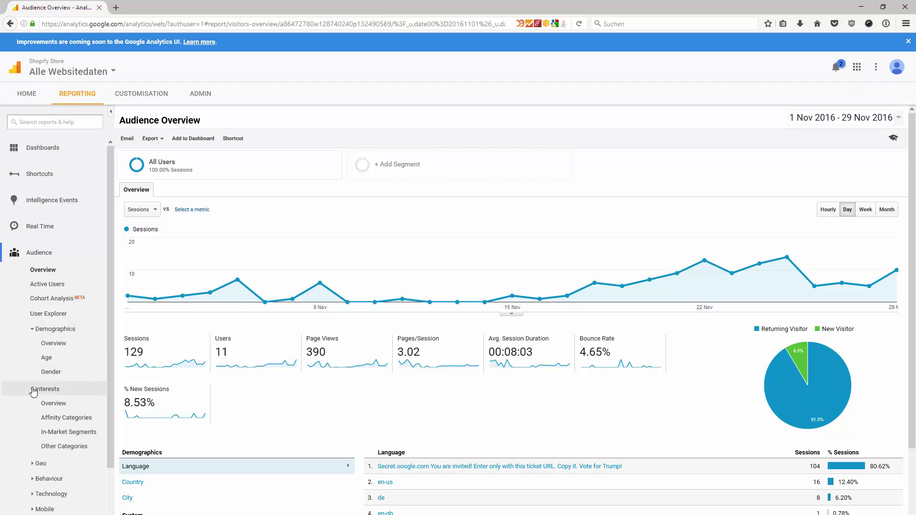
left_click(55, 344)
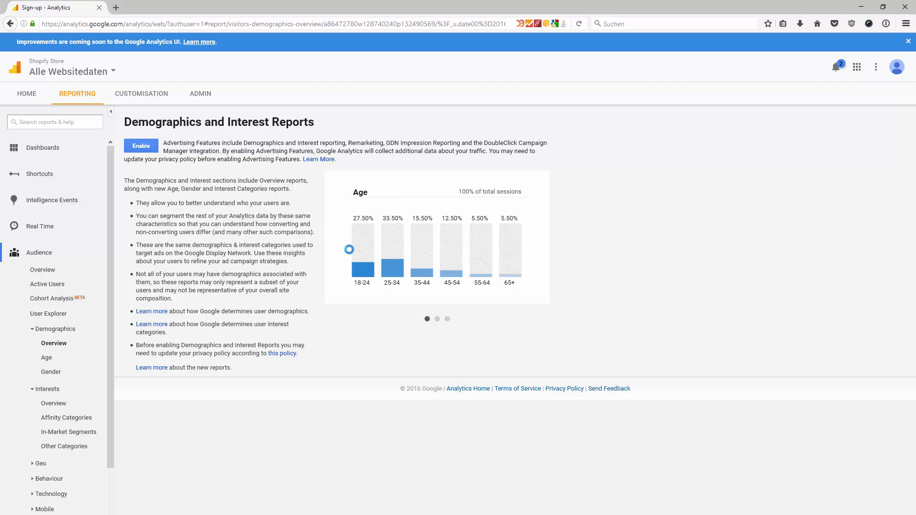
Step: Collapse Demographics and Interests and open the Geo Language report
left_click(33, 329)
left_click(37, 345)
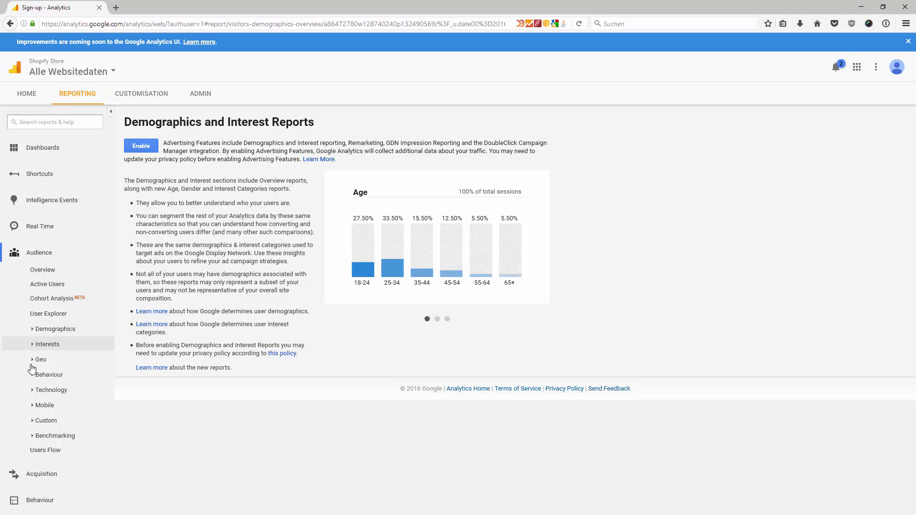
left_click(37, 361)
left_click(48, 374)
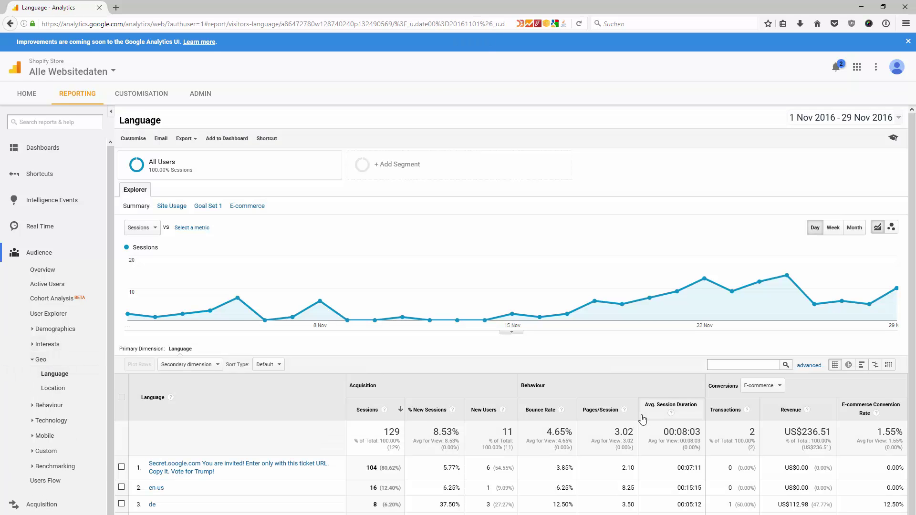
Step: Scan sessions by language, then open Behaviour > New vs Returning (118 returning, 11 new)
scroll(454, 389, "down", 1)
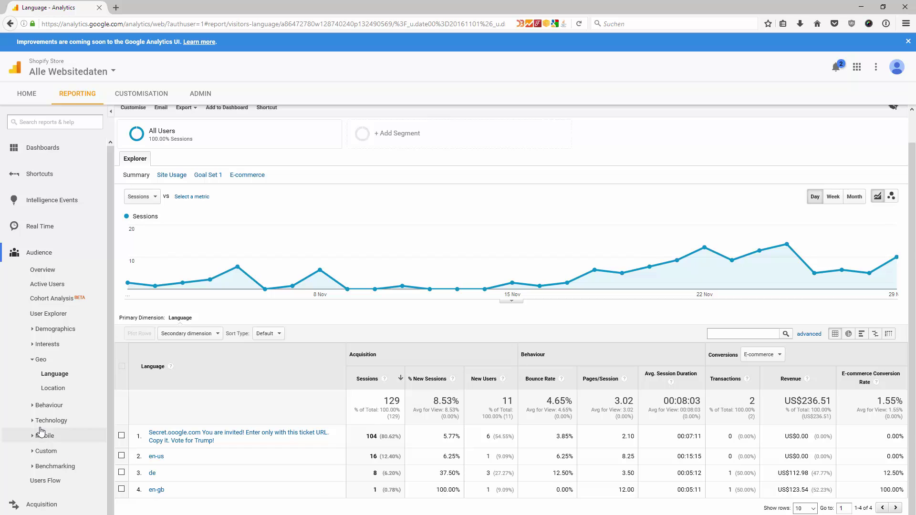
left_click(45, 406)
left_click(43, 418)
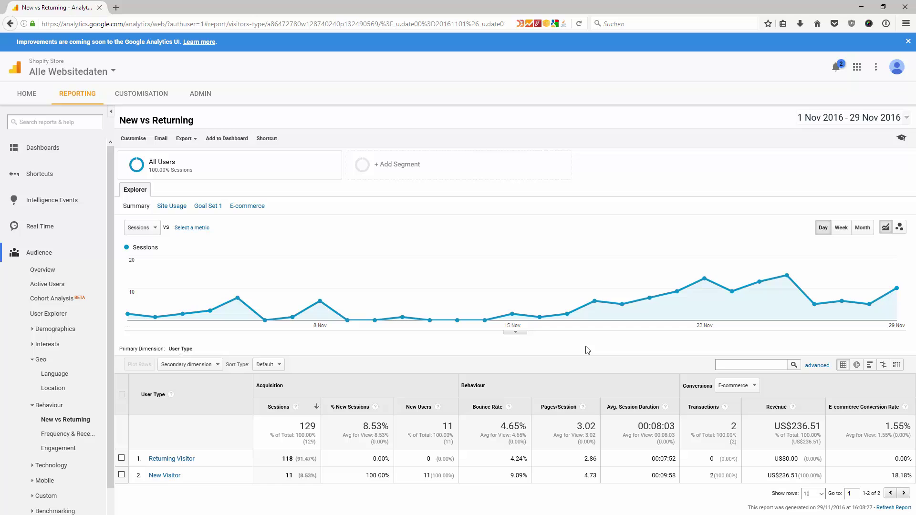
Step: Check Frequency & Recency and New vs Returning, then open the User Explorer report
left_click(49, 438)
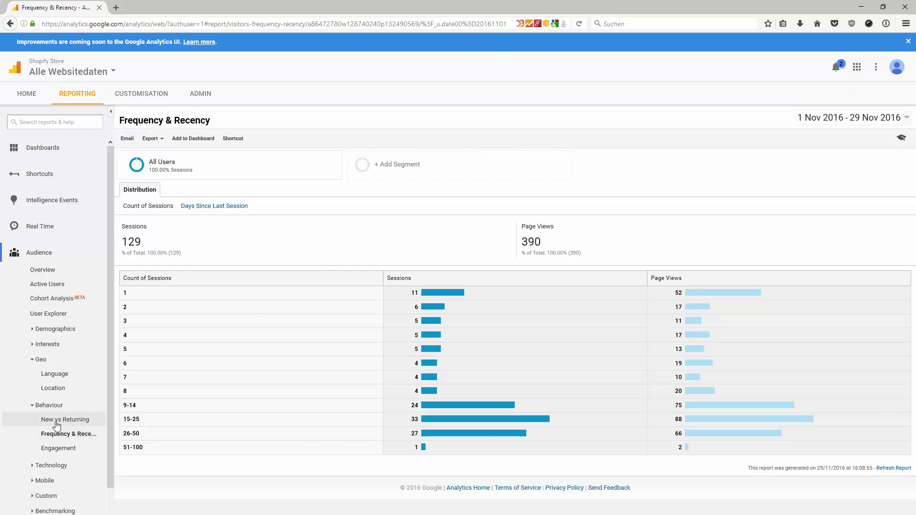
left_click(56, 420)
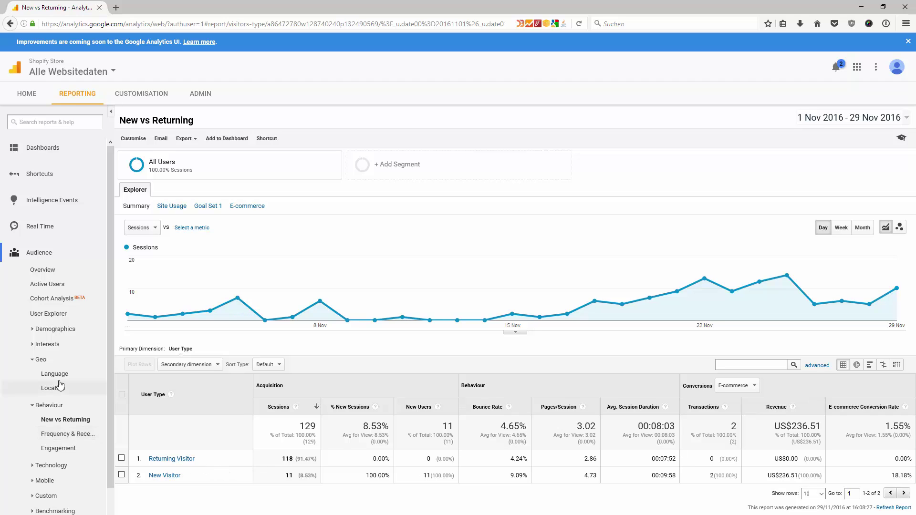
left_click(59, 314)
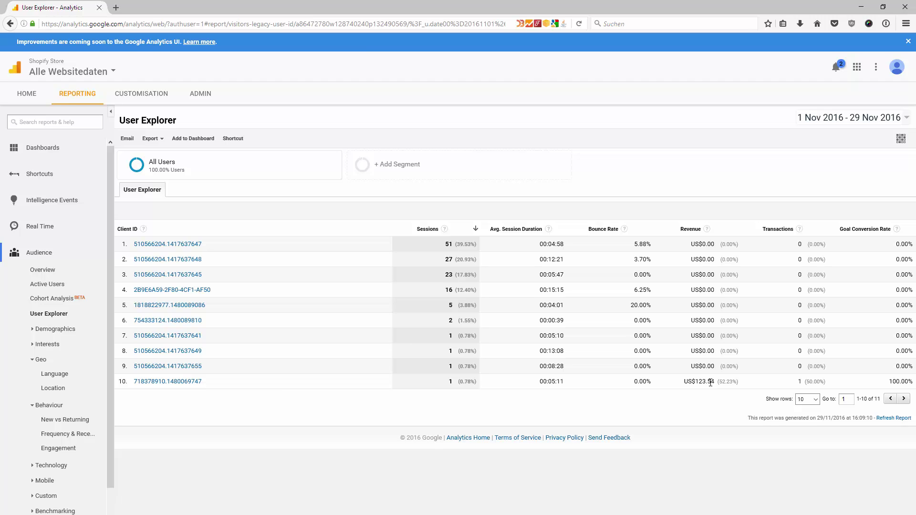
Step: Review sessions in the Technology Browser & OS report, then expand the Mobile report group
left_click(40, 466)
left_click(47, 479)
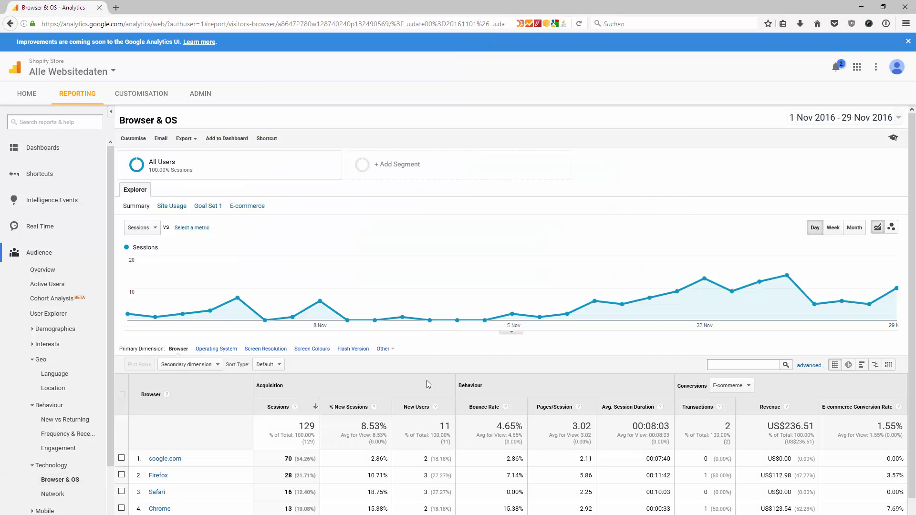
scroll(617, 390, "down", 2)
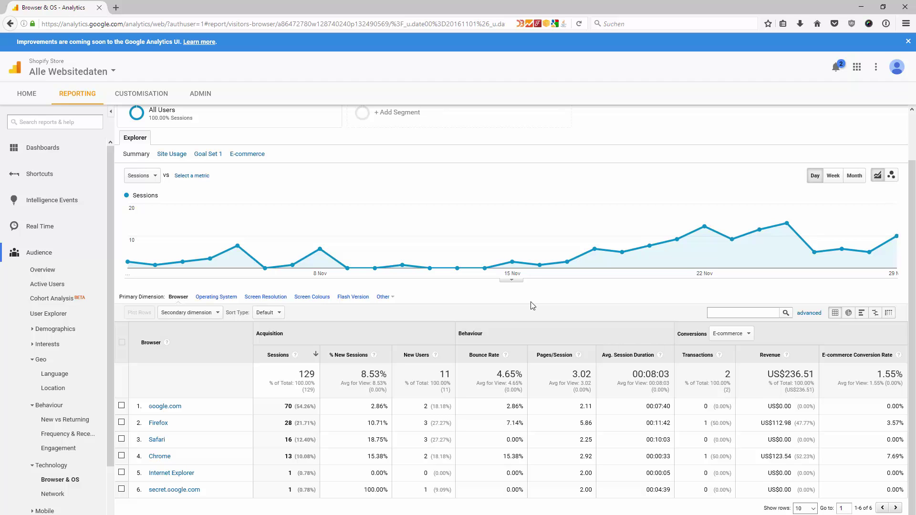
left_click(43, 511)
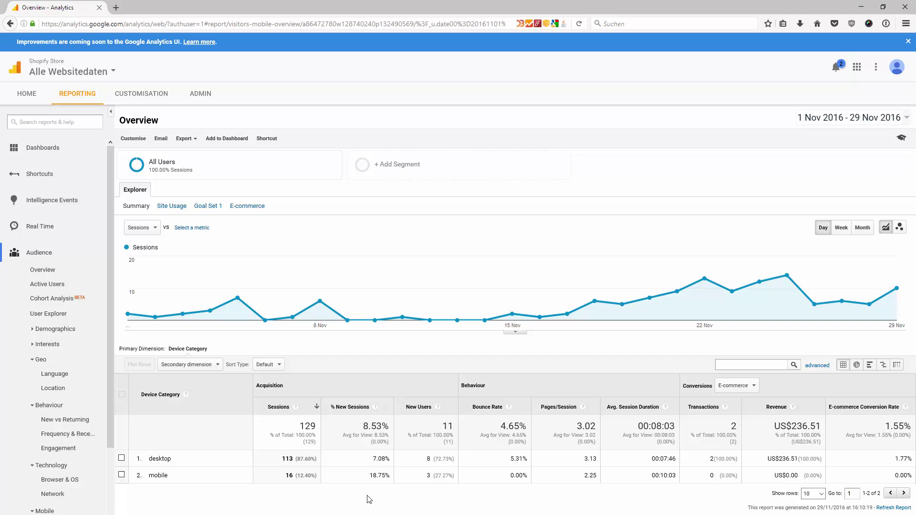
Step: Check which mobile devices visited the store, then bring up the Users Flow report by country
left_click(470, 417)
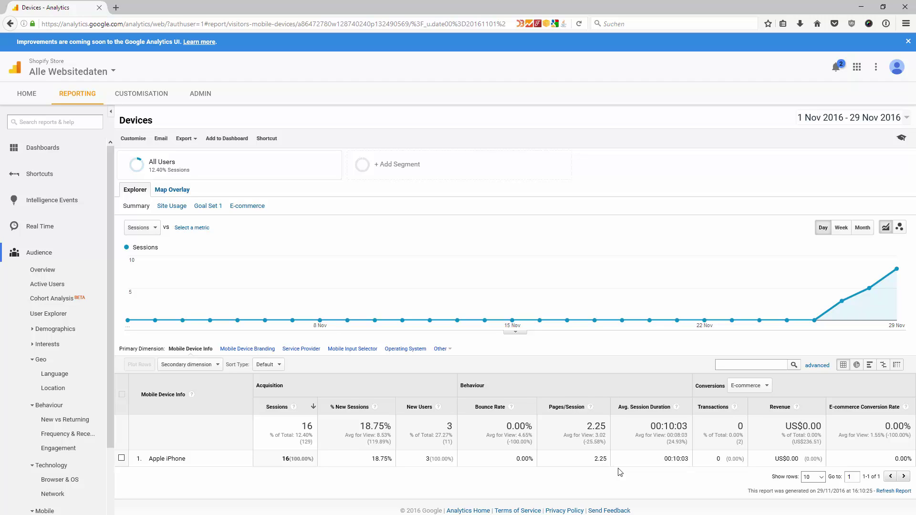
scroll(26, 431, "down", 3)
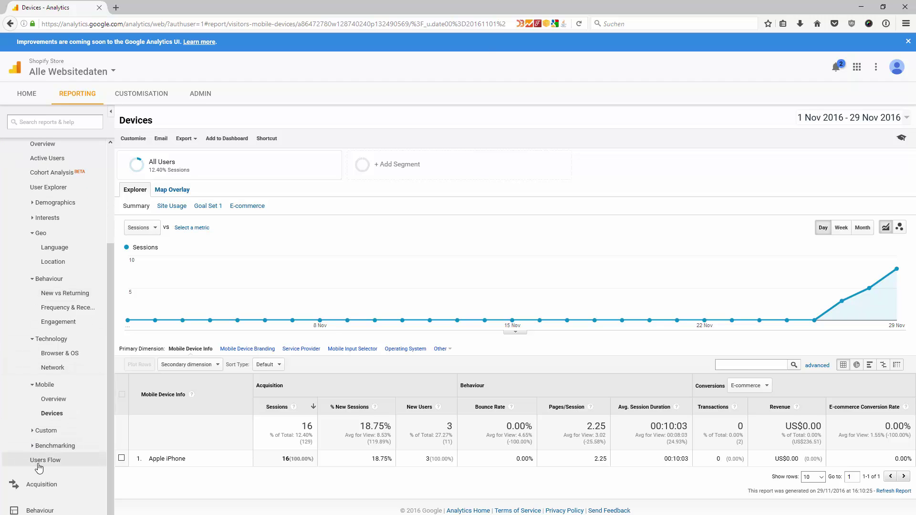
left_click(35, 461)
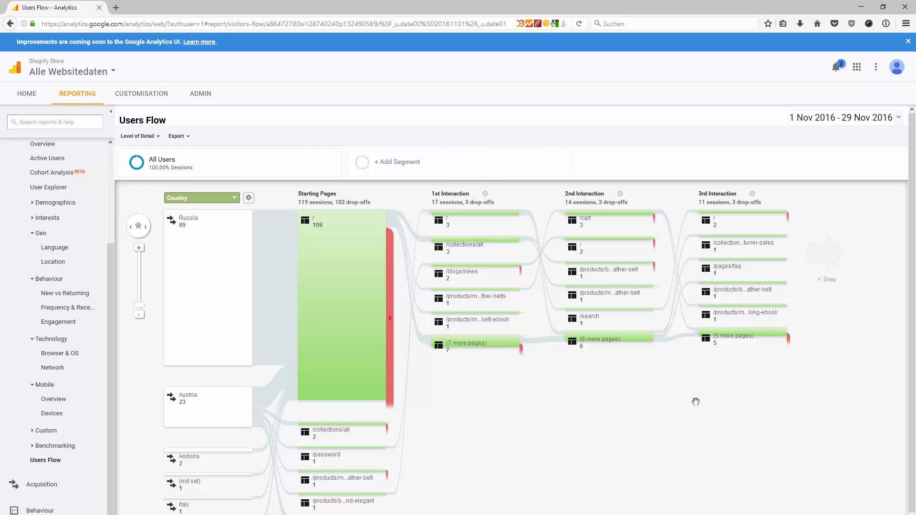
scroll(695, 402, "down", 1)
Step: Explore the Austrian visitors' paths in Users Flow, return to all countries, and expand Acquisition
left_click(307, 377)
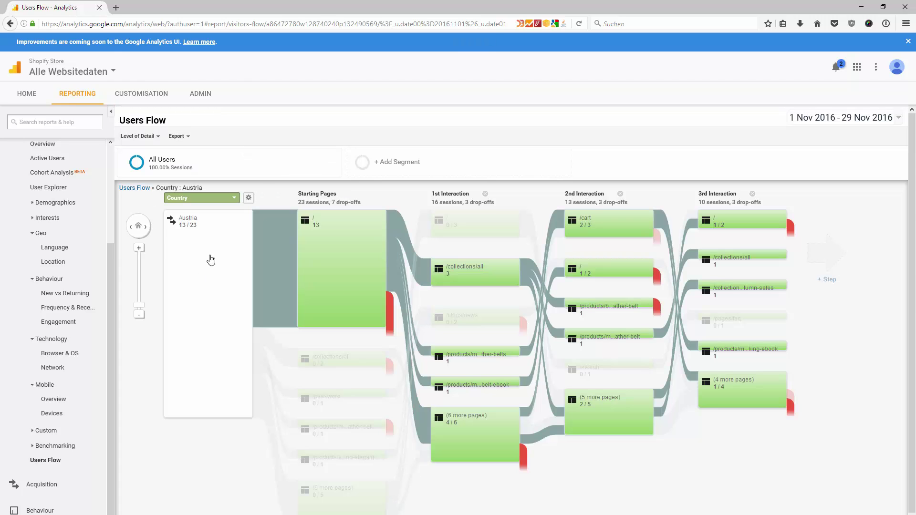
left_click(365, 282)
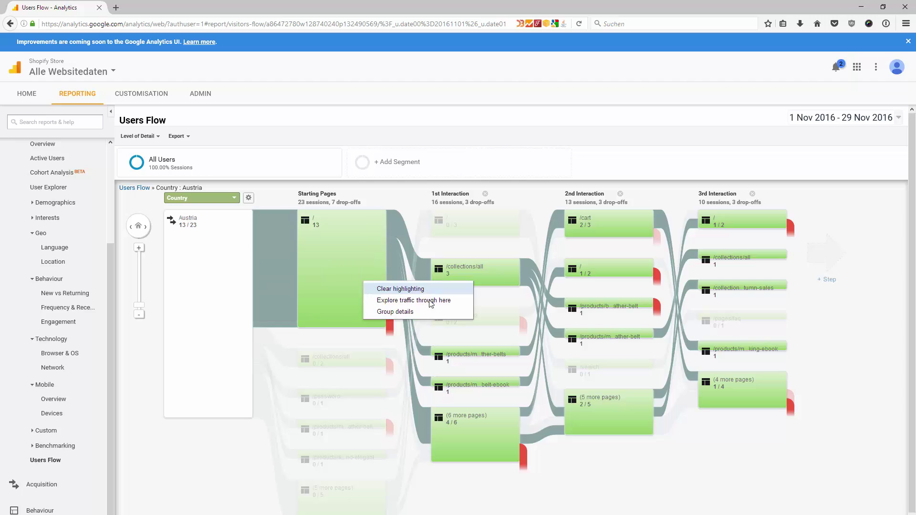
mouse_move(345, 254)
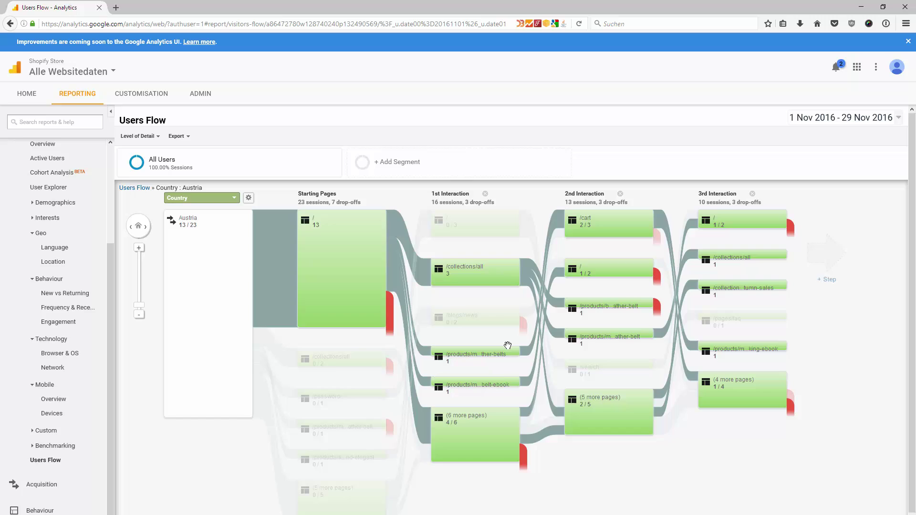
mouse_move(512, 439)
left_click(210, 236)
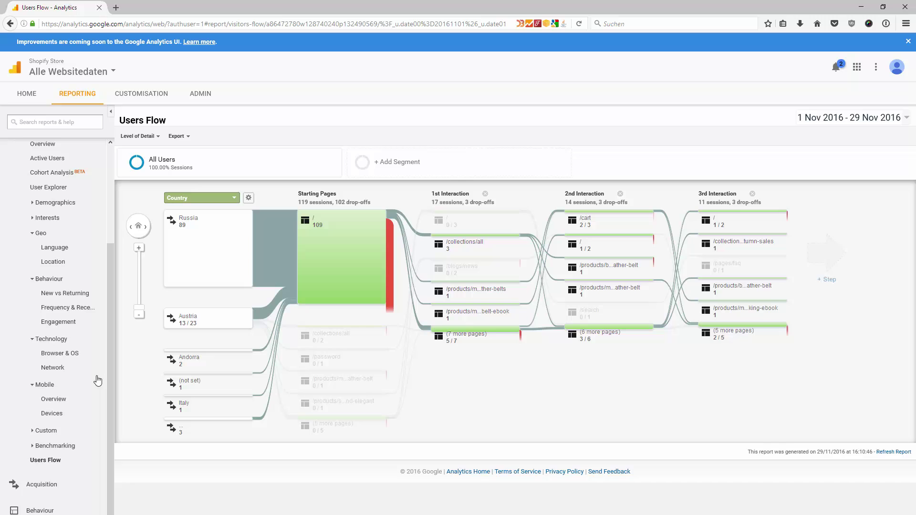
left_click(43, 483)
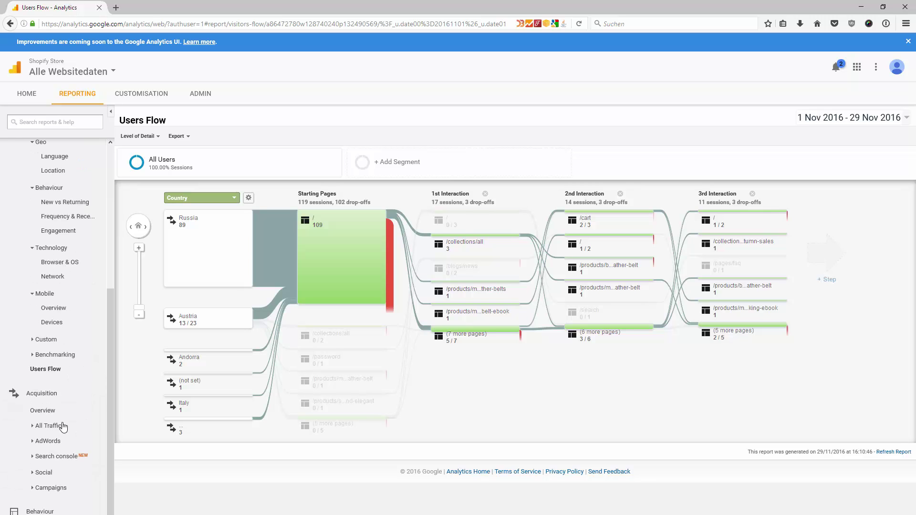
Step: Open the Acquisition Overview showing Referral 97, Direct 16 and Social 16 sessions
left_click(60, 411)
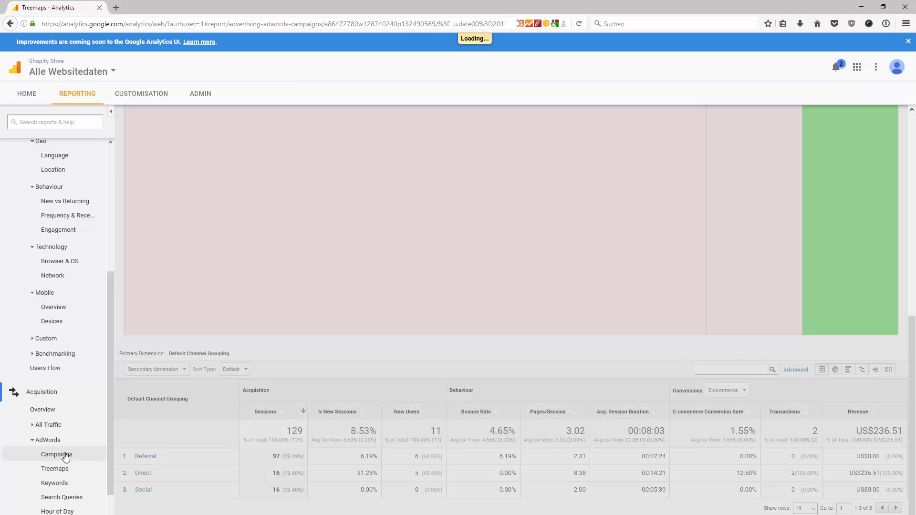
Step: Open the AdWords Campaigns report and scroll through its empty table
left_click(63, 454)
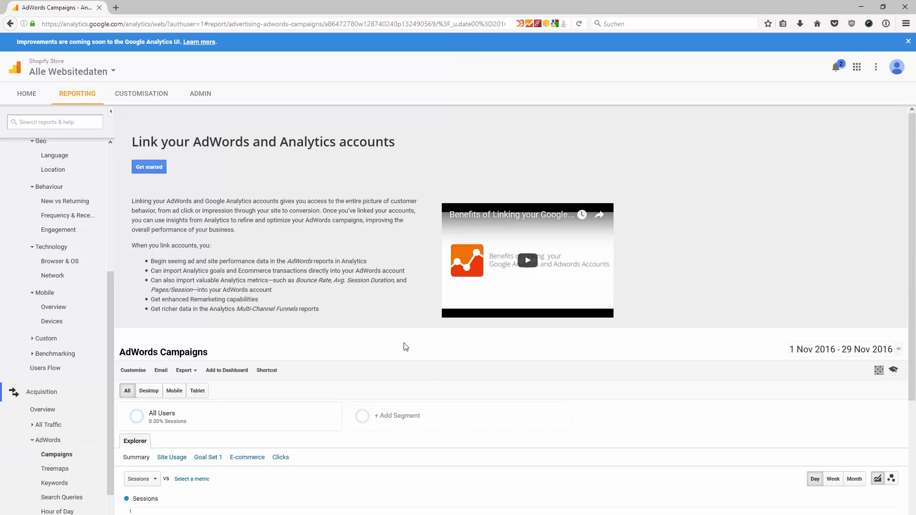
scroll(494, 415, "down", 3)
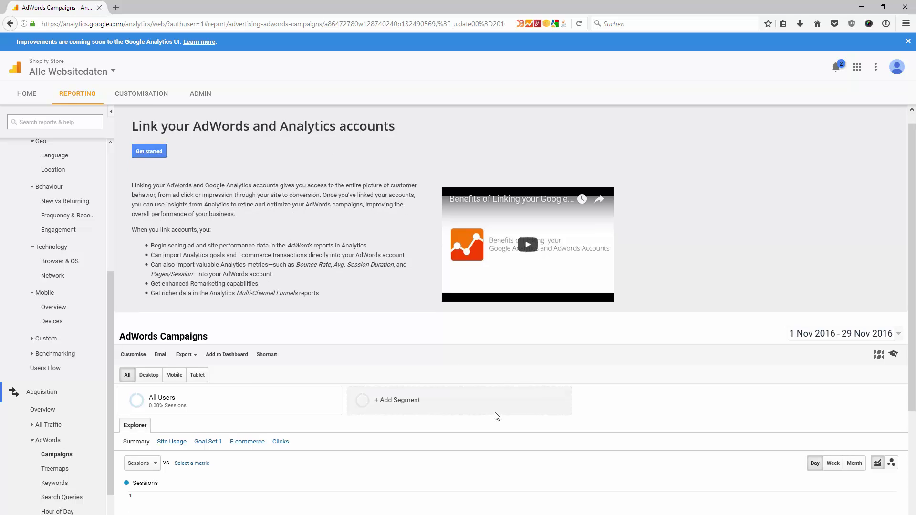
scroll(497, 420, "down", 3)
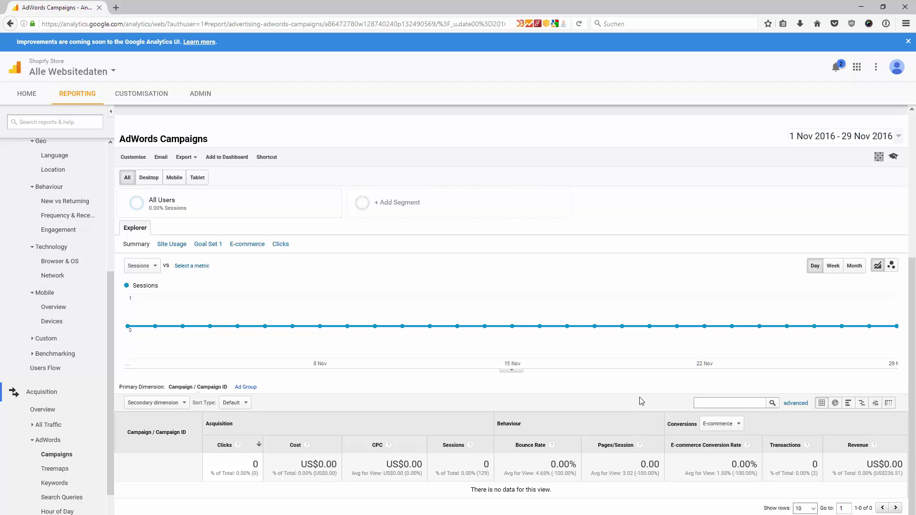
Step: Switch to the Search Console Landing Pages report, then reveal the Behaviour report group
left_click(44, 440)
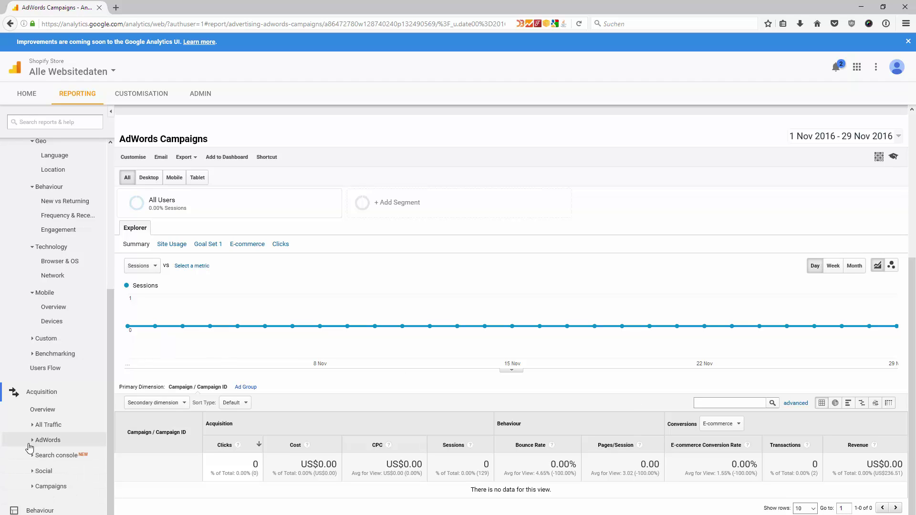
left_click(55, 455)
left_click(67, 470)
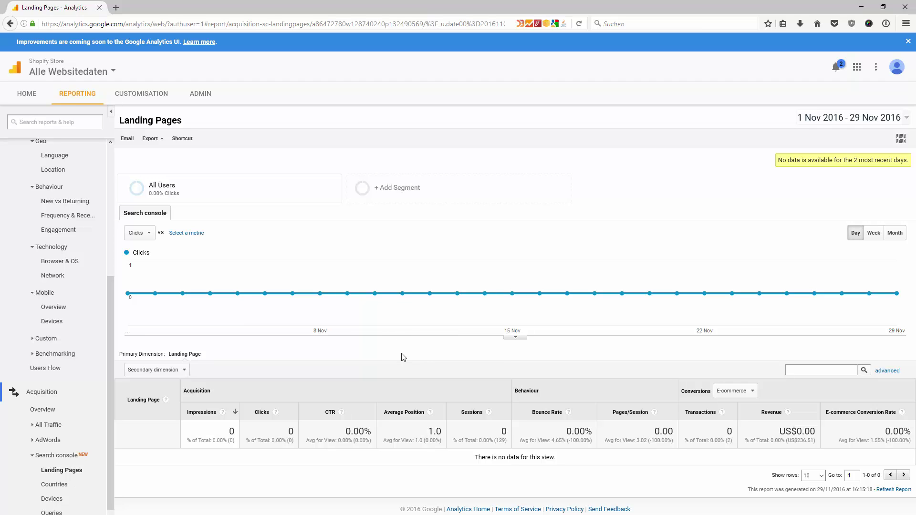
left_click(30, 457)
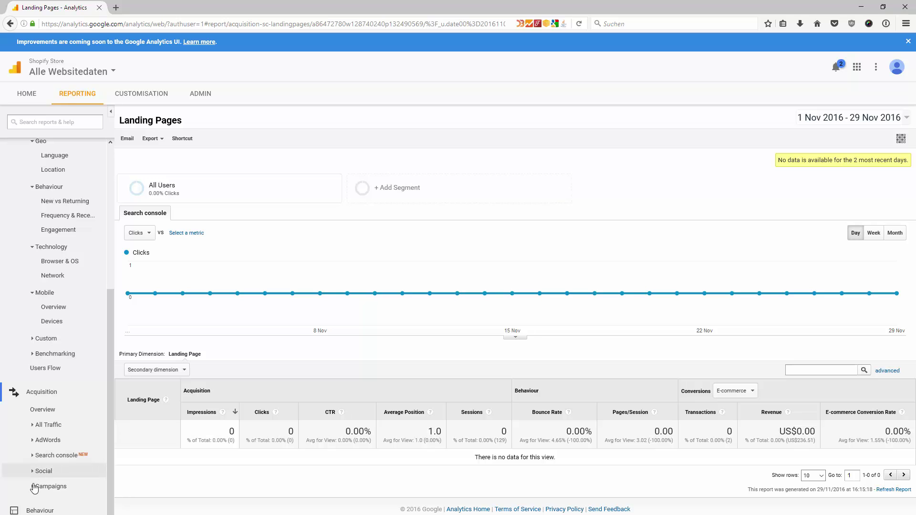
left_click(29, 512)
Step: Check the empty site search terms on the Behaviour Overview, then open Behaviour Flow
left_click(64, 397)
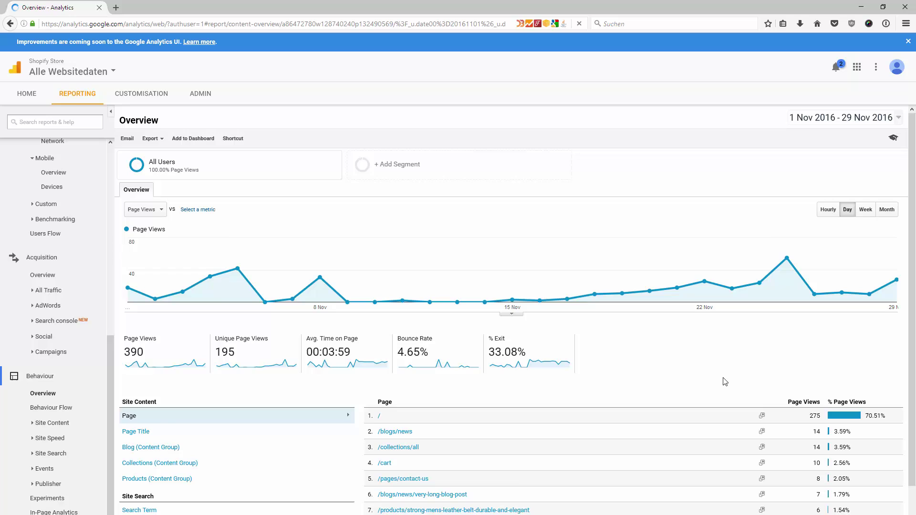
scroll(620, 343, "down", 2)
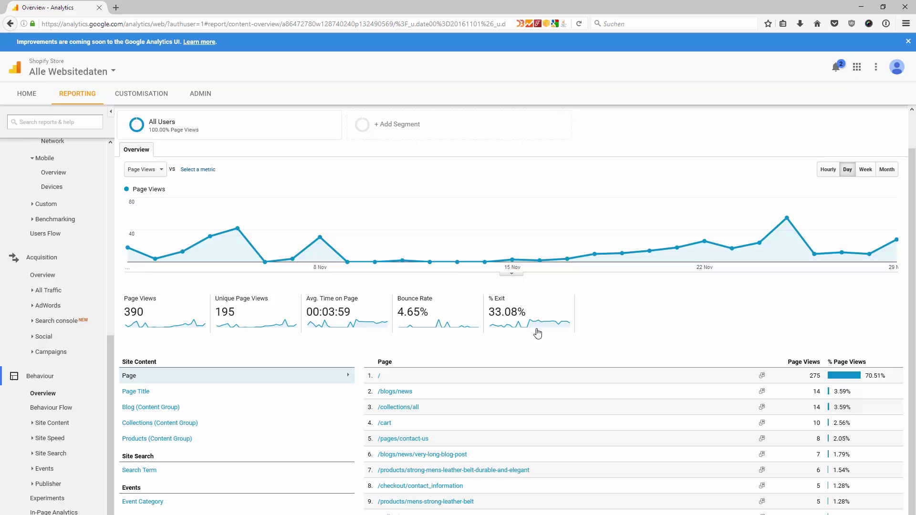
left_click(148, 469)
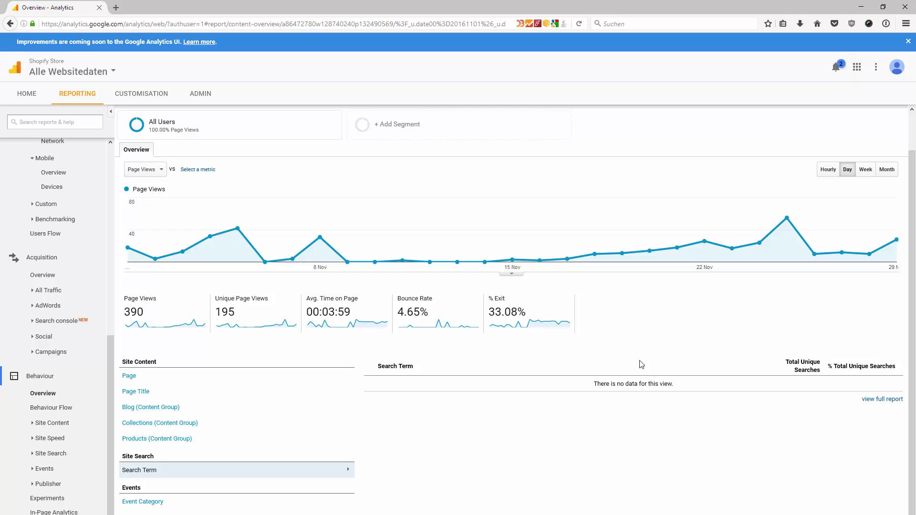
left_click(60, 408)
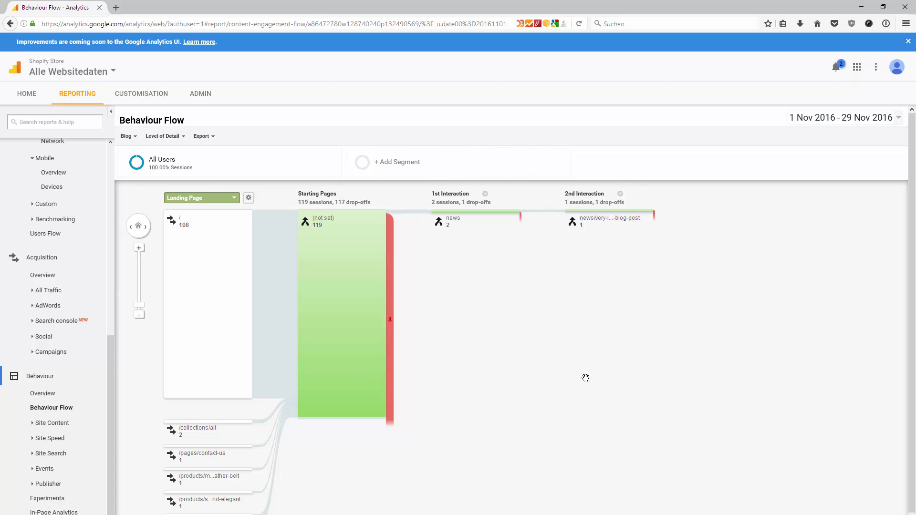
Step: Inspect the Behaviour Flow showing 117 drop-offs from starting pages, then expand Site Content
scroll(62, 315, "up", 7)
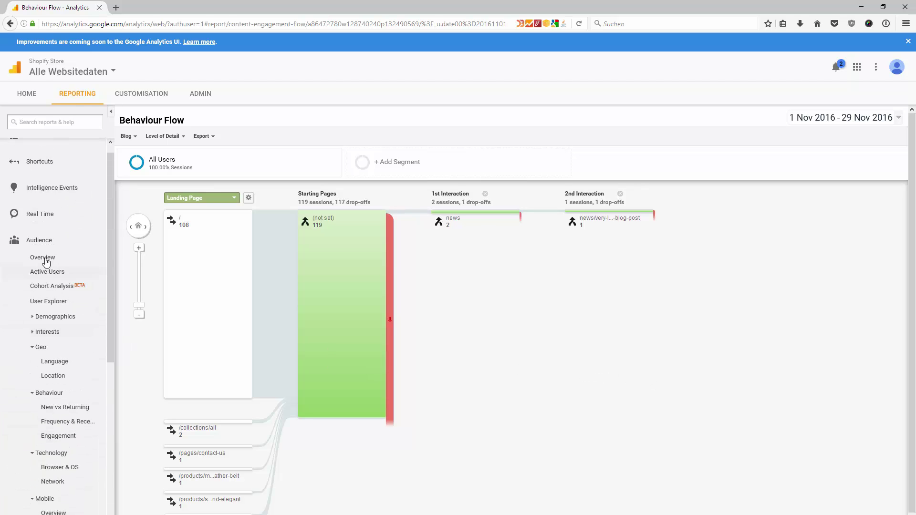
scroll(67, 346, "down", 7)
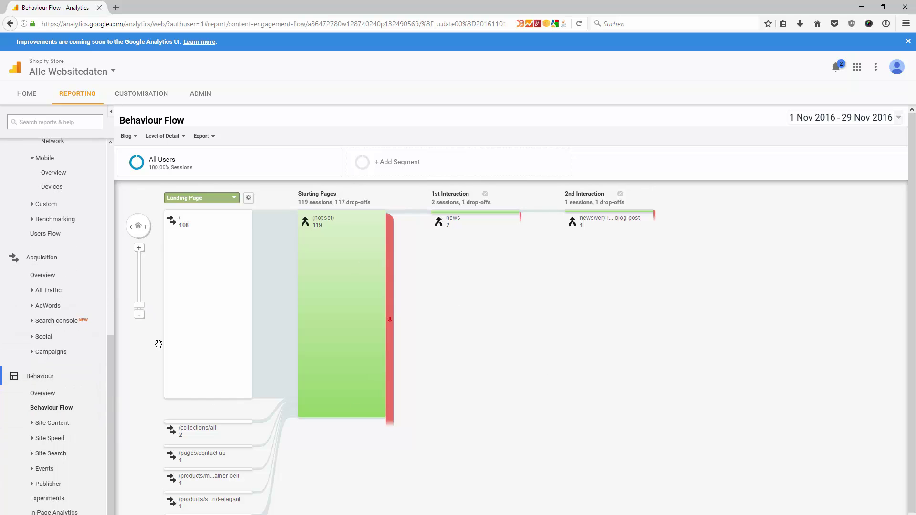
mouse_move(323, 253)
left_click(33, 423)
Step: Review the Site Content All Pages table, then expand Conversions to list the goal reports
left_click(88, 440)
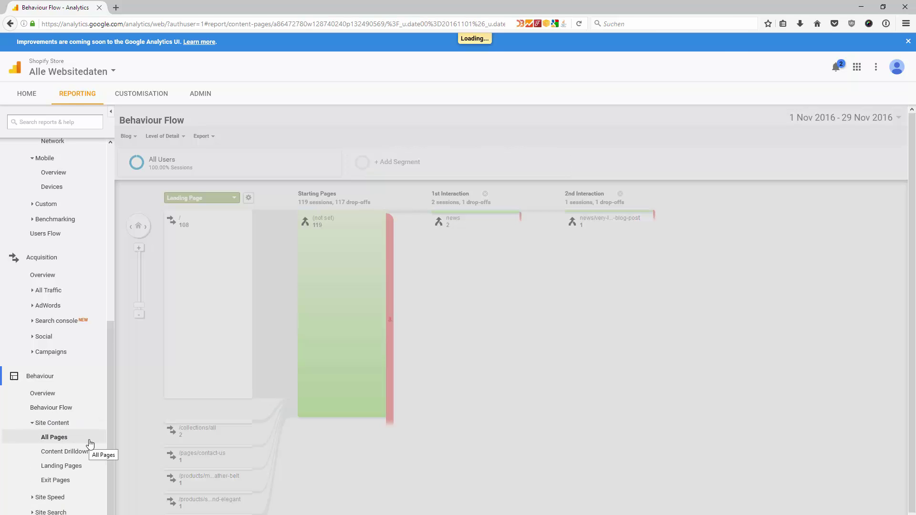
scroll(498, 443, "down", 2)
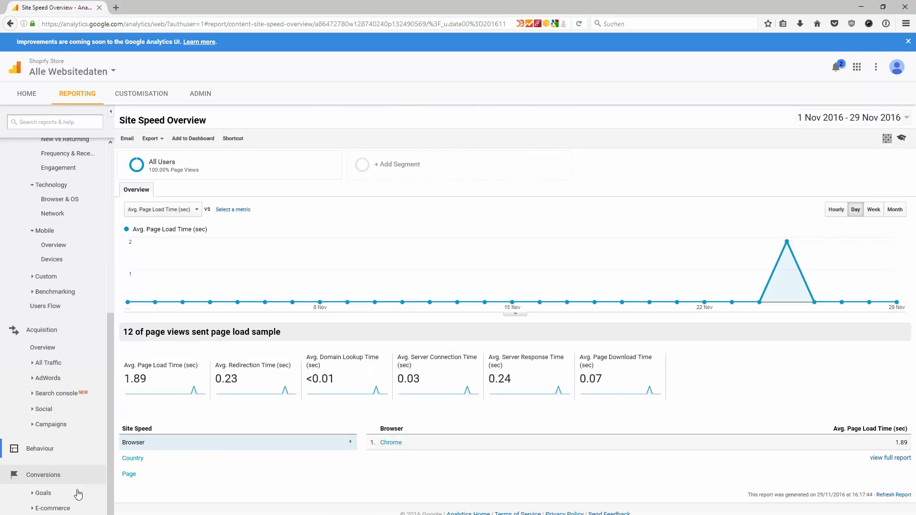
left_click(66, 493)
scroll(72, 489, "down", 3)
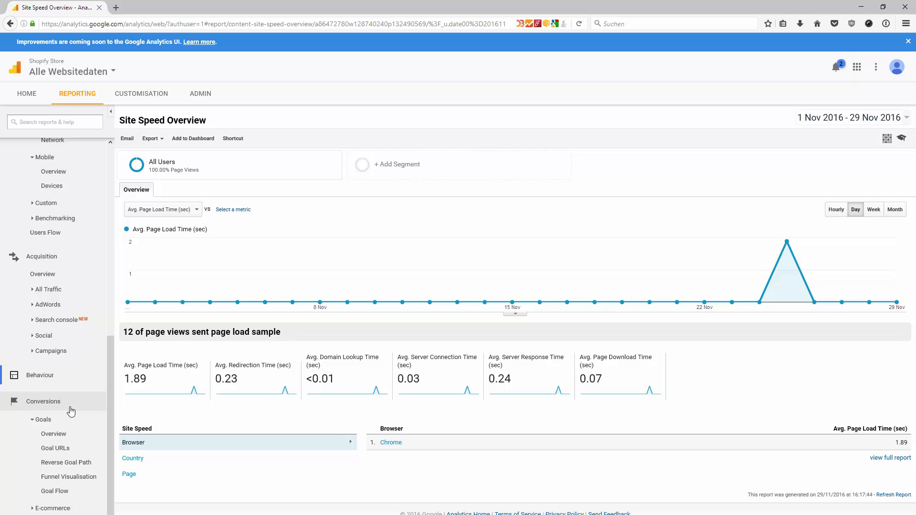
Step: Review the Goals Overview and Place an order funnel, then open the E-commerce Overview
left_click(67, 435)
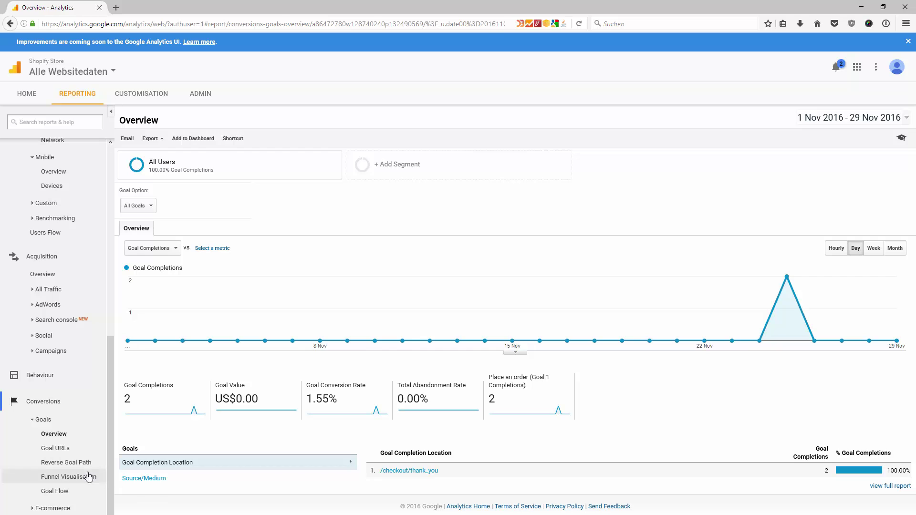
left_click(67, 476)
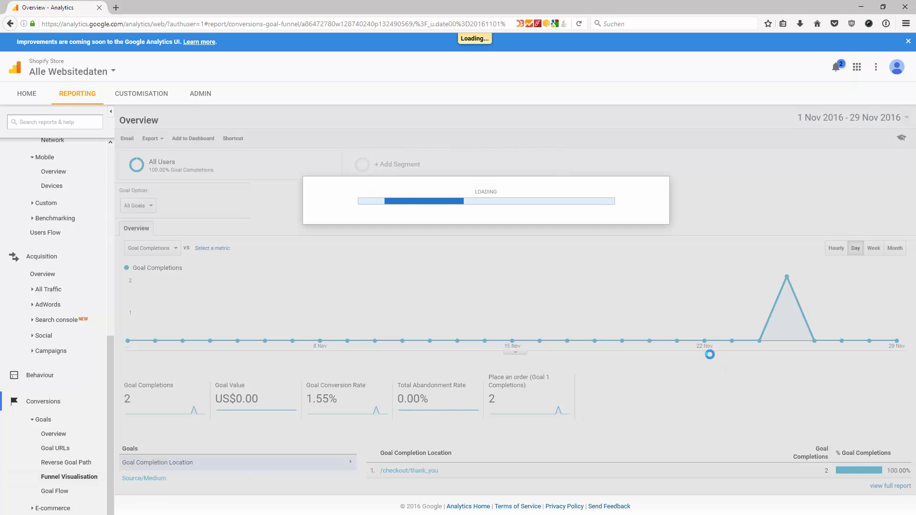
scroll(559, 294, "down", 6)
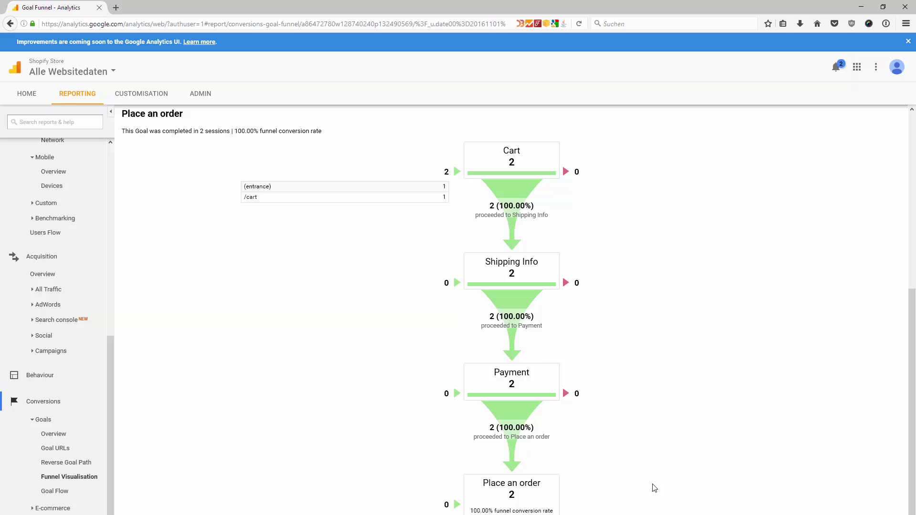
left_click(89, 433)
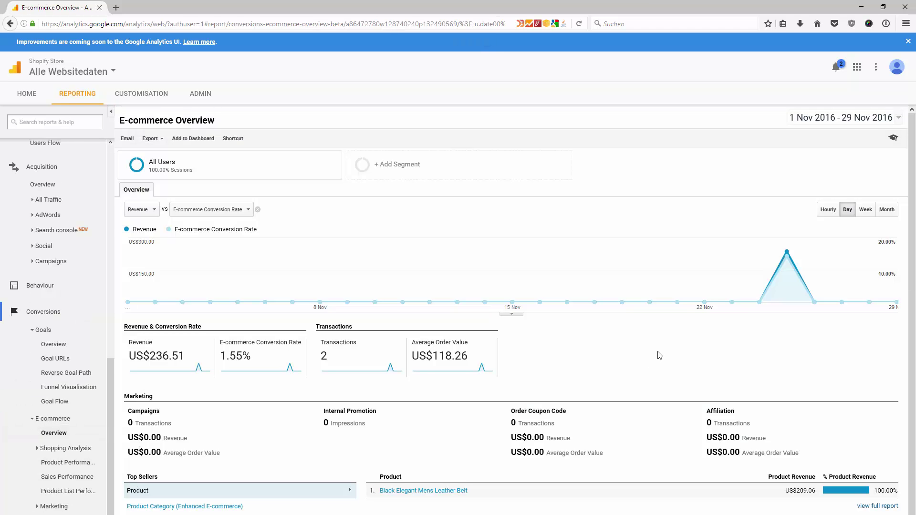
Step: Compare Top Sellers by Product Category, Product Brand, and then Product
scroll(668, 358, "down", 1)
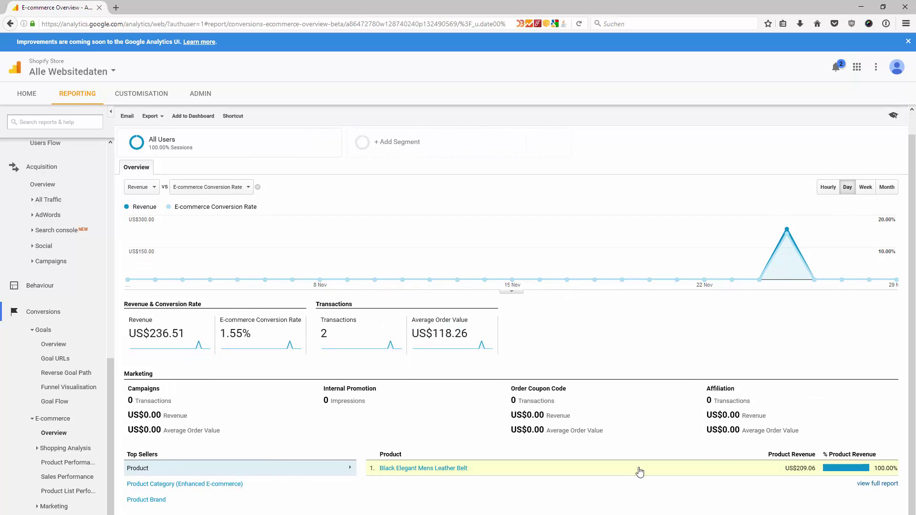
left_click(231, 486)
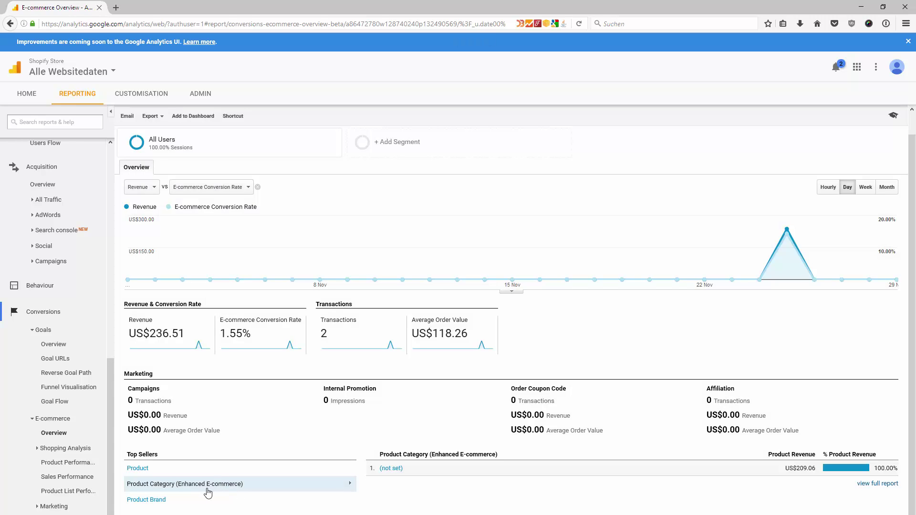
left_click(193, 500)
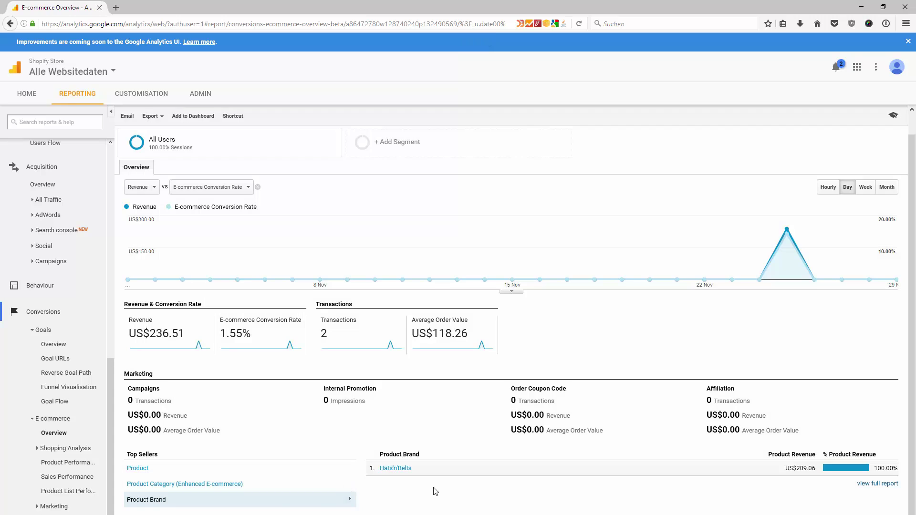
left_click(199, 470)
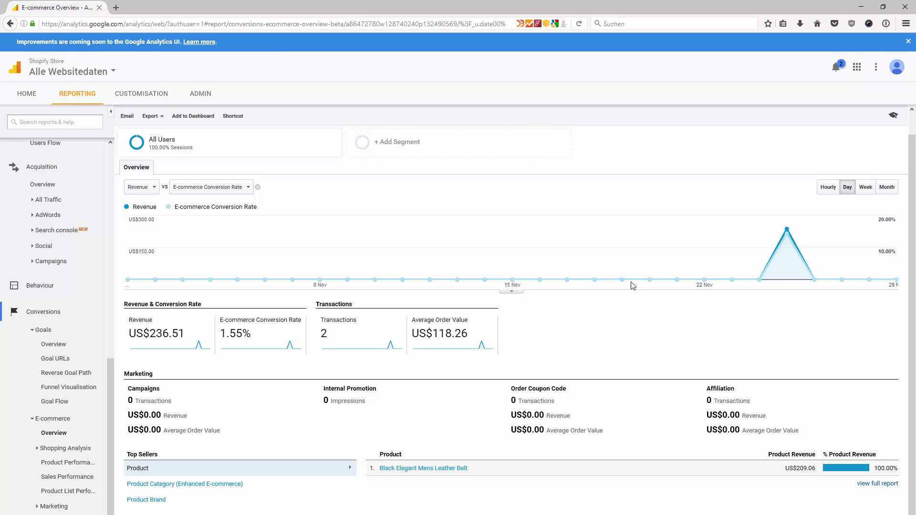
Step: Chart the E-commerce revenue hourly and then by month
scroll(691, 253, "up", 1)
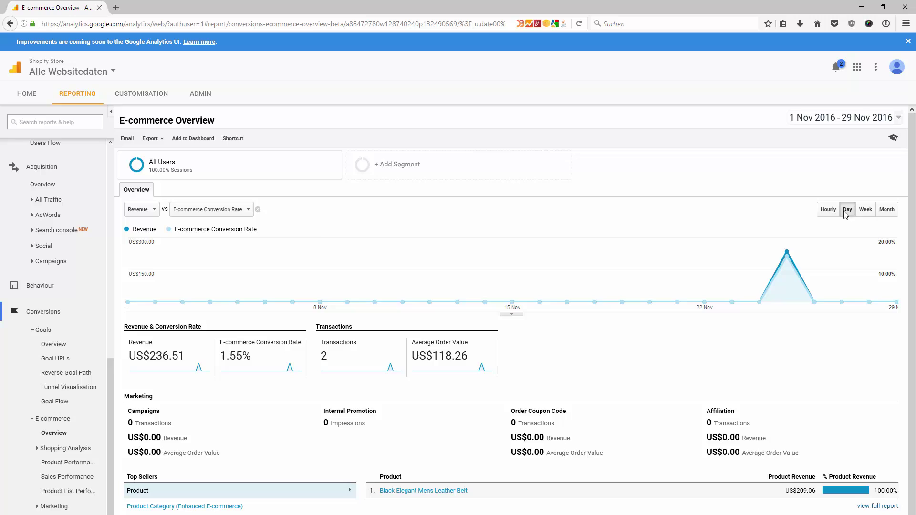
left_click(829, 210)
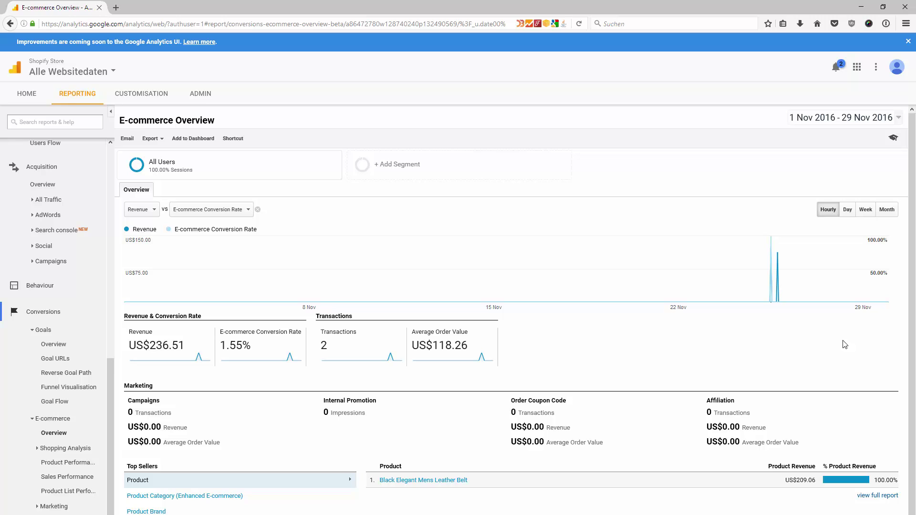
left_click(877, 210)
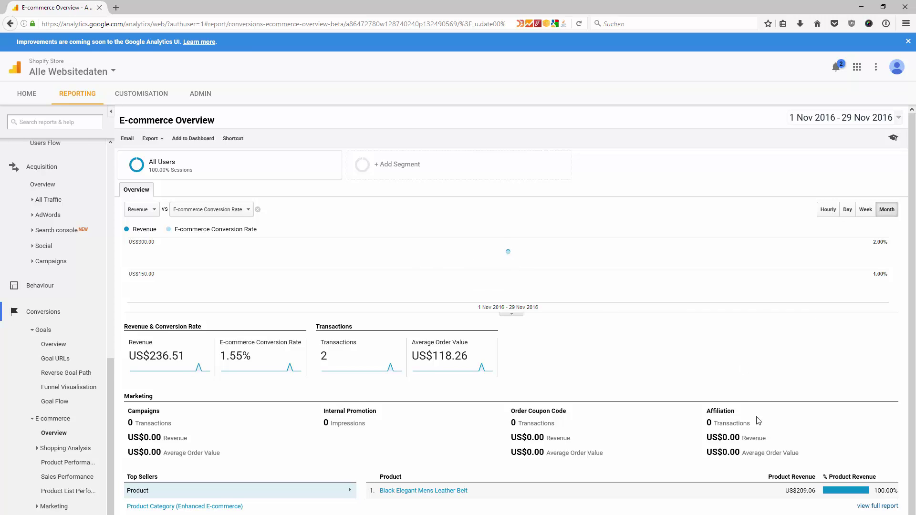
Step: Open the Shopping Behaviour Analysis report under Shopping Analysis
scroll(745, 411, "down", 1)
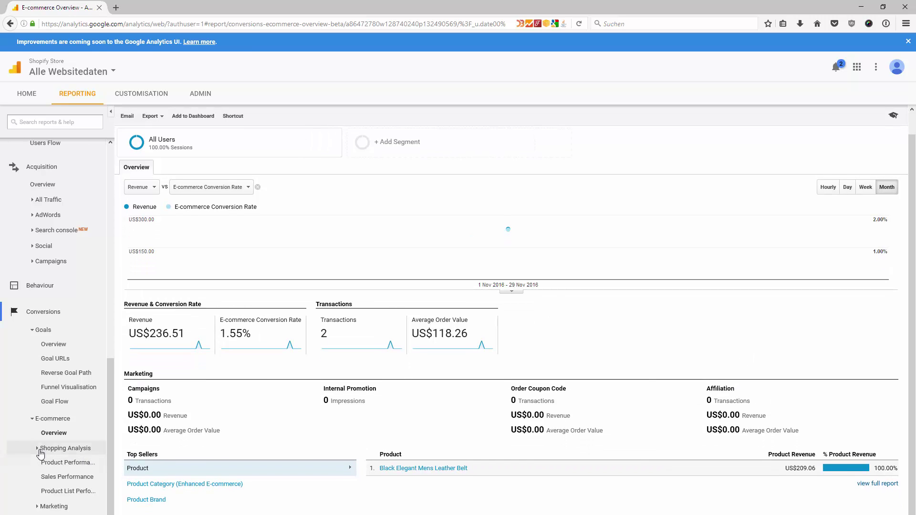
left_click(40, 451)
left_click(69, 463)
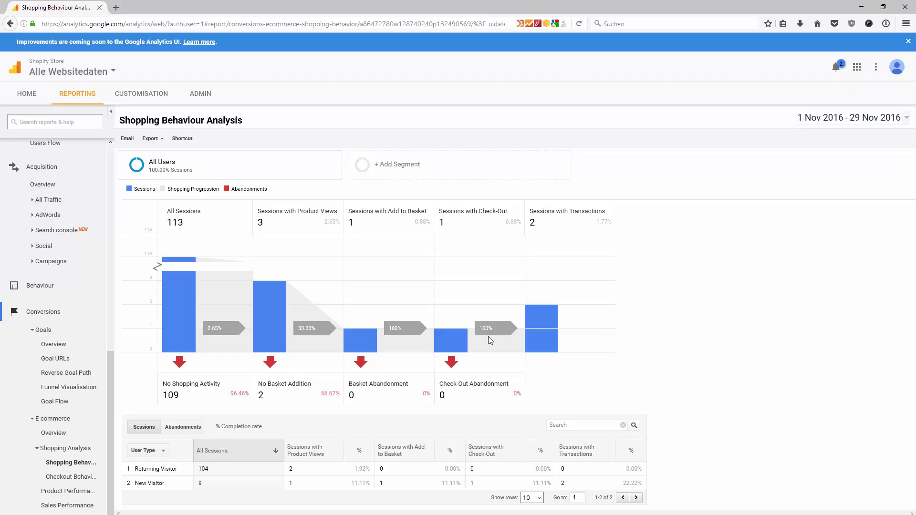
Step: Open the Product Performance report to see the Black Elegant Mens Leather Belt's revenue and purchases
left_click(72, 491)
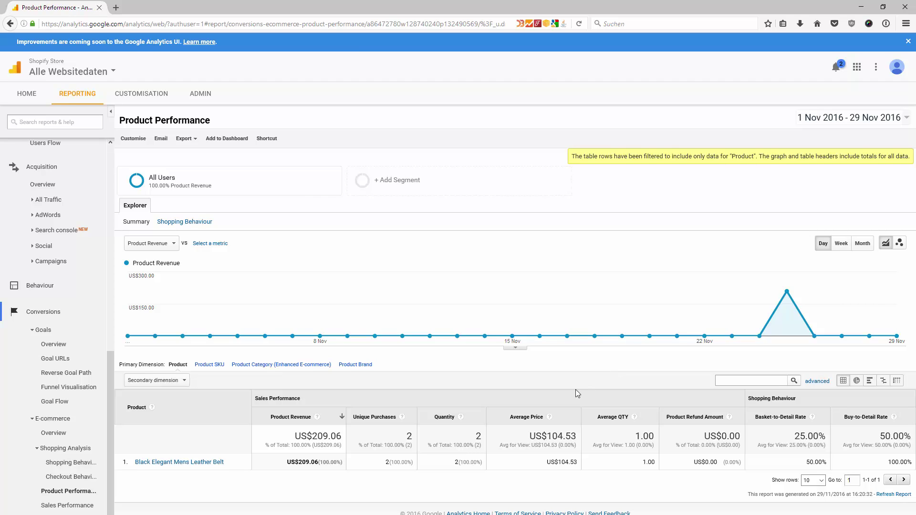
scroll(84, 171, "up", 10)
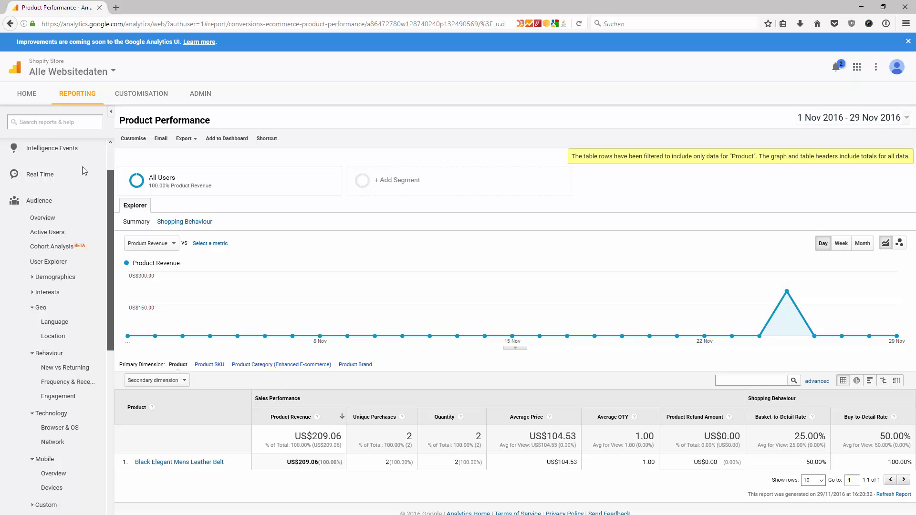
scroll(84, 171, "up", 2)
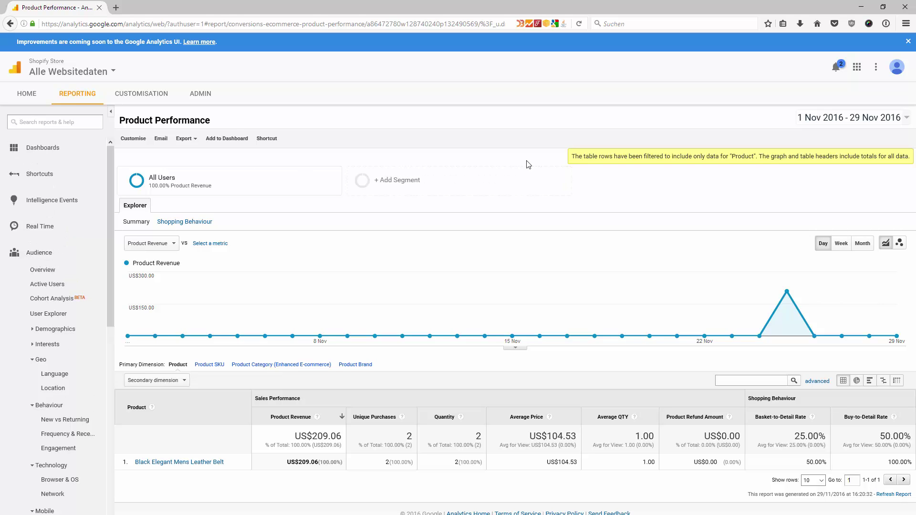